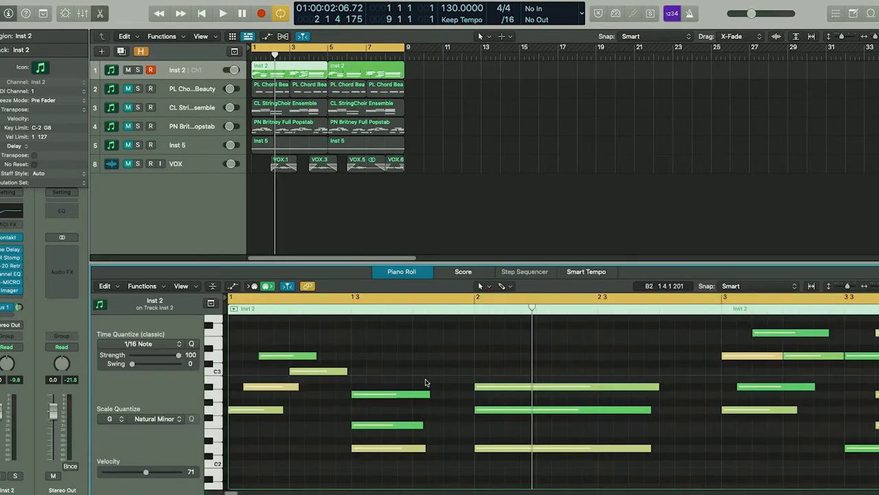
Step: Play back the Inst 2 melody and examine the first region's notes in the Piano Roll
key(space)
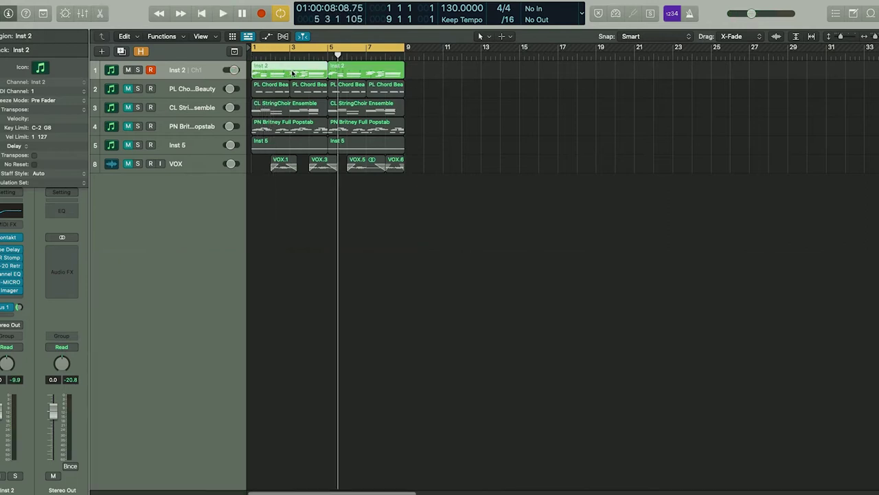
double_click(292, 73)
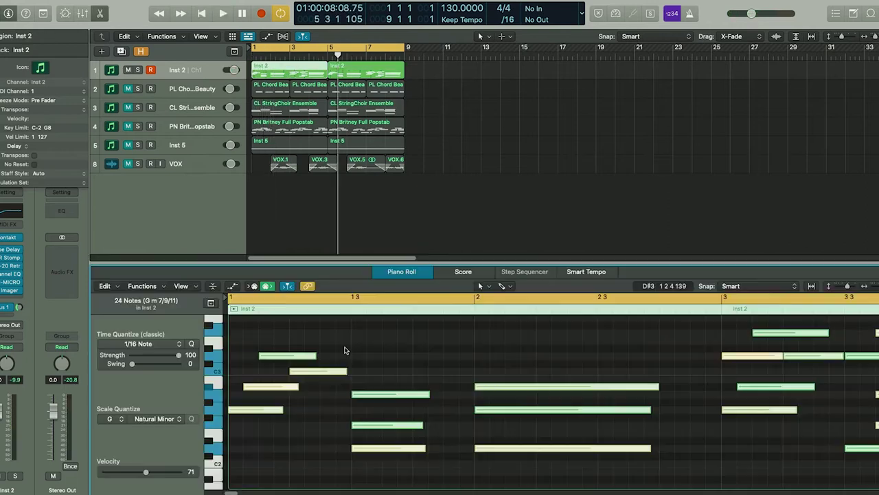
key(space)
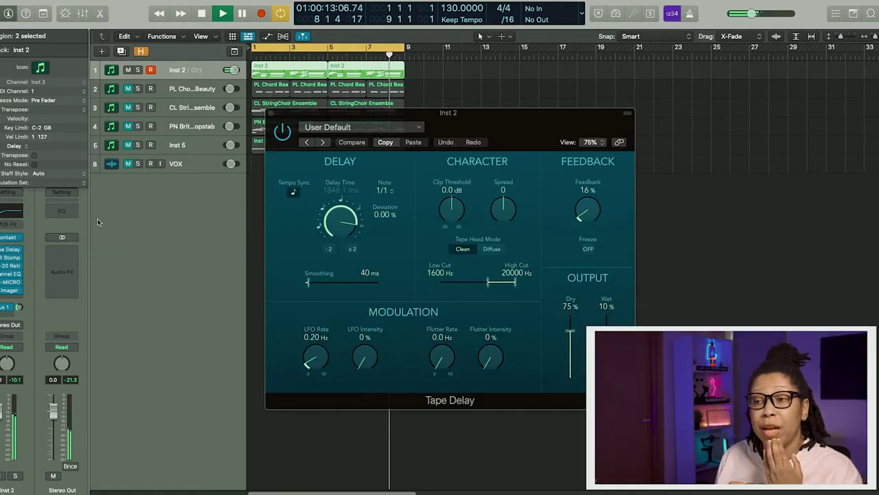
Step: Review the Stomp, MICRO and Imager effects on the Inst 2 channel, following the Tape Delay
click(8, 258)
click(280, 124)
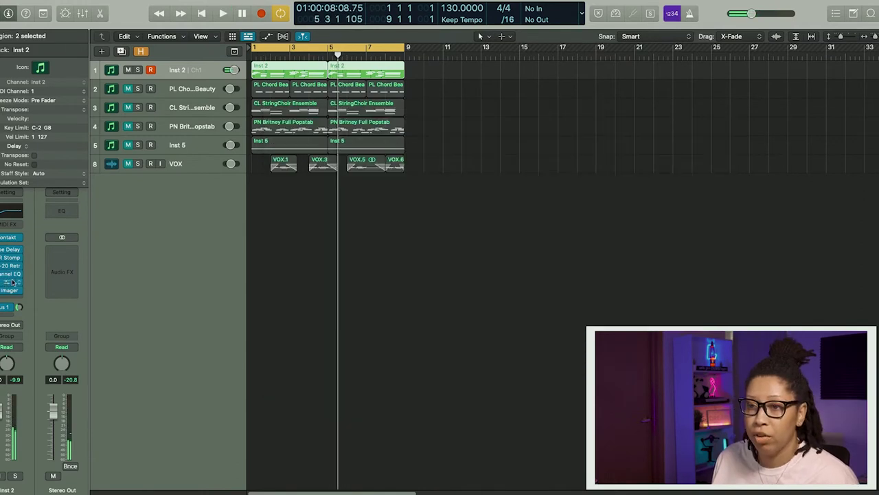
click(12, 281)
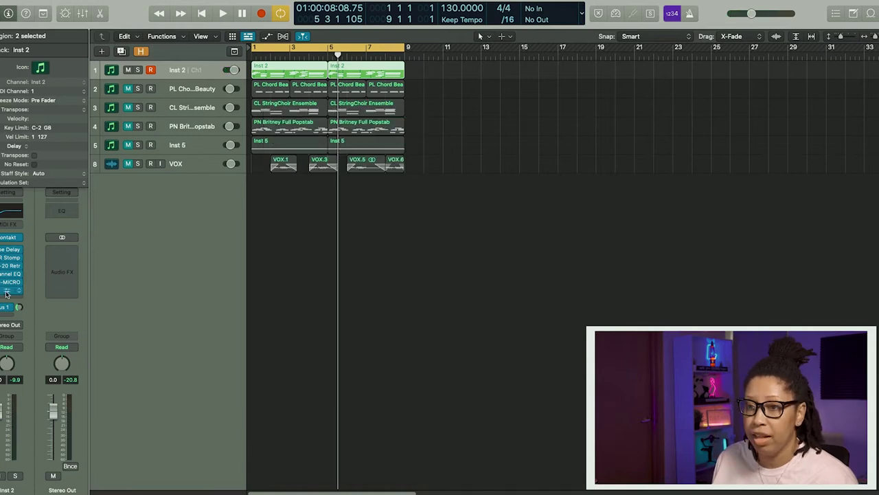
click(9, 291)
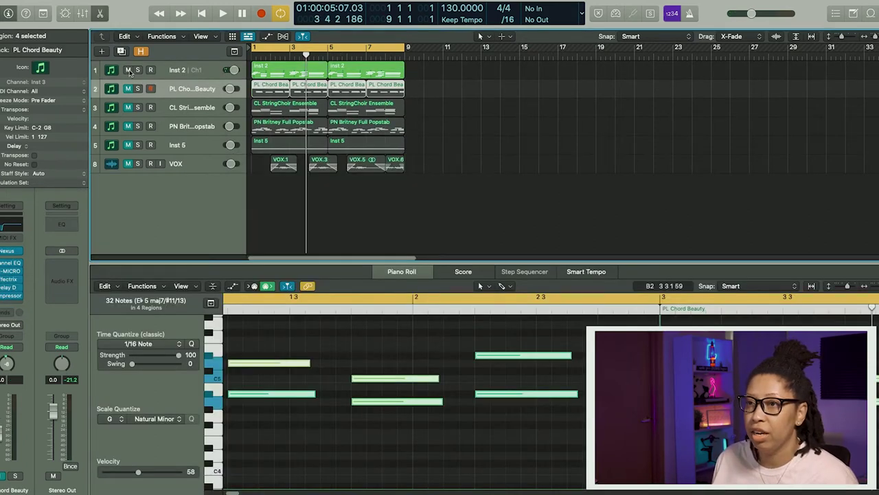
Step: Mute Inst 2, unmute PL Chord Beauty and play the chord track on its own
click(129, 71)
click(129, 88)
key(space)
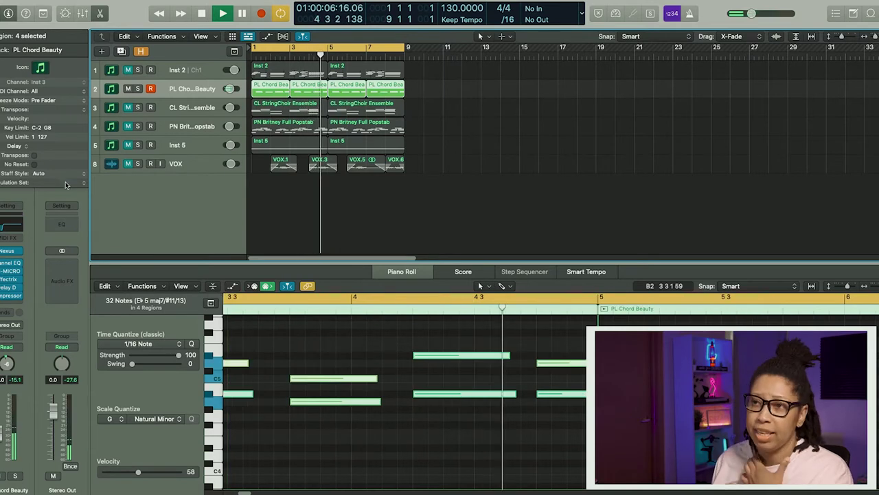
Step: Review the effects on the PL Chord Beauty channel, including Channel EQ, Delay Designer and Compressor
click(5, 261)
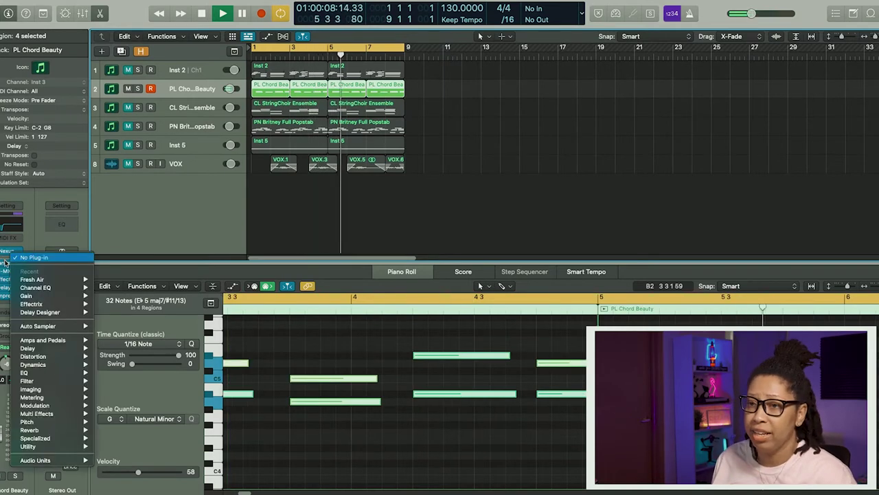
click(38, 287)
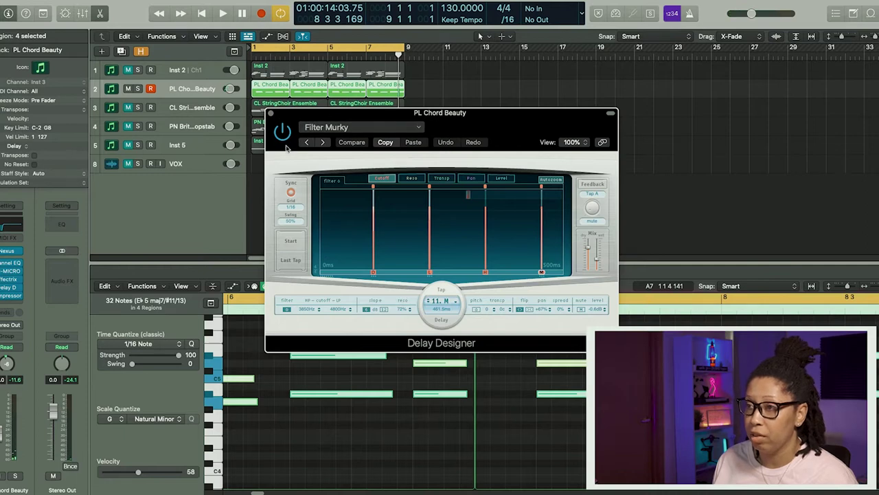
click(271, 113)
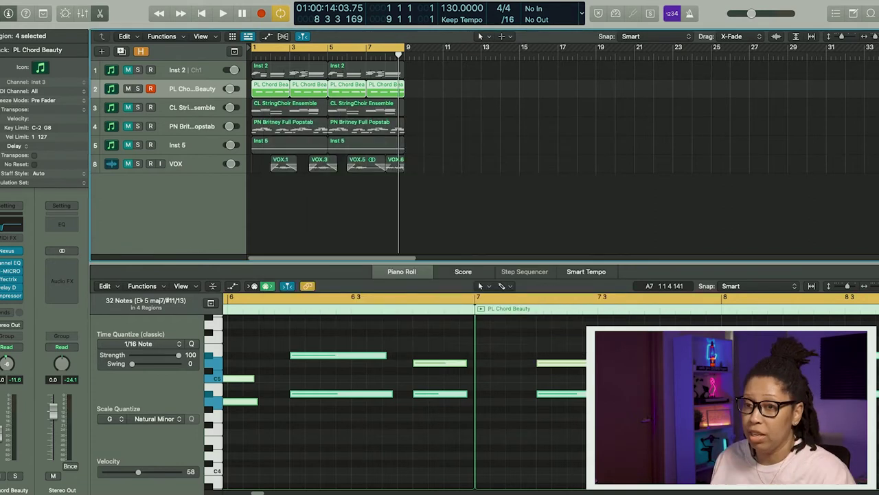
click(15, 293)
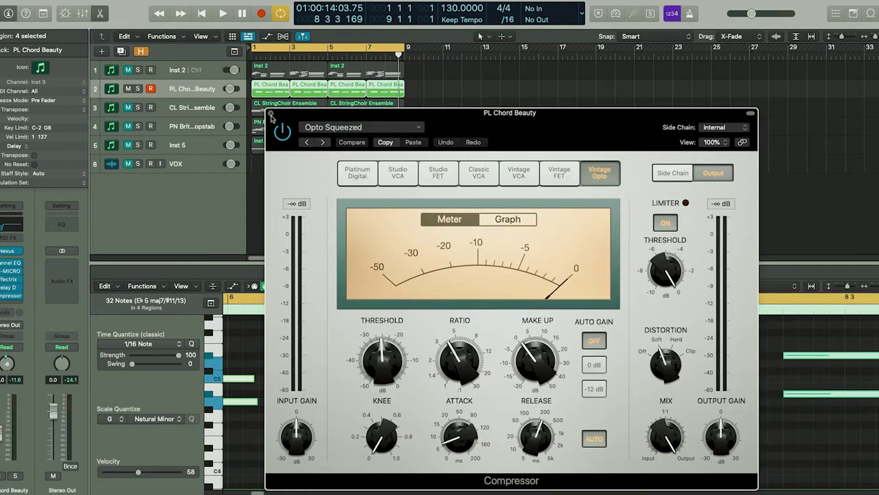
click(271, 114)
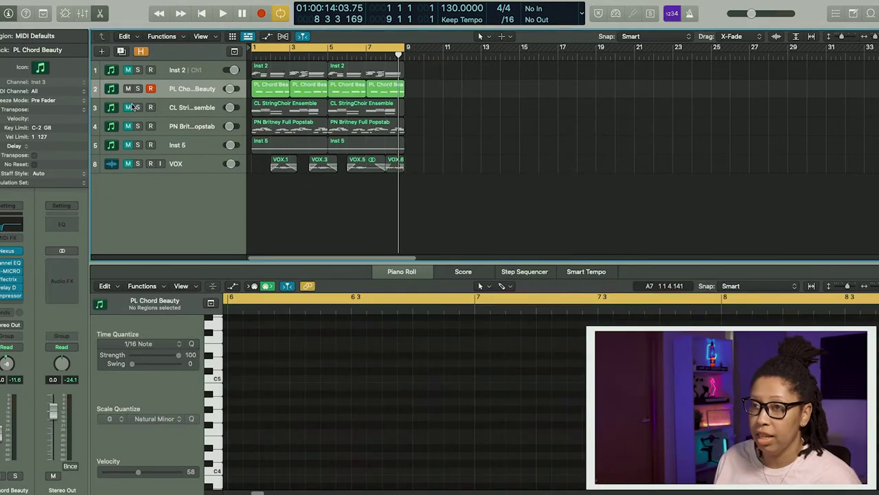
Step: Play the CL StringChoir Ensemble track on its own and review its Channel EQ and S1 Imager effects
click(172, 108)
key(space)
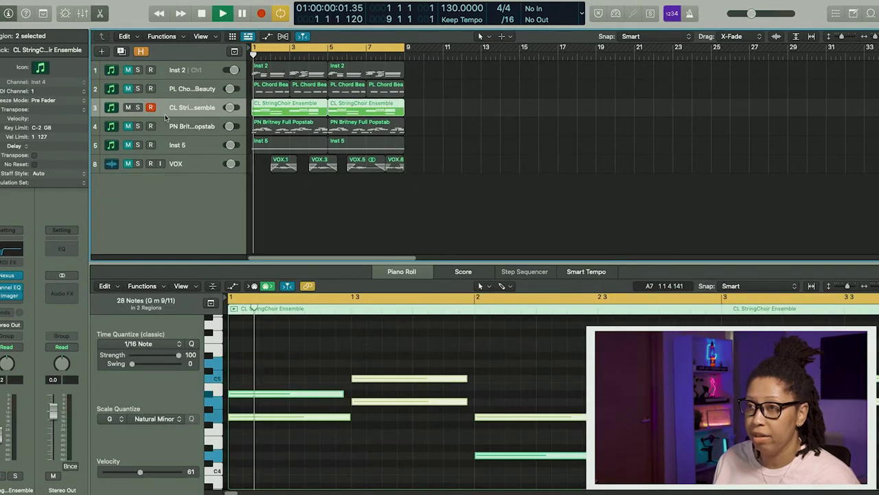
click(9, 289)
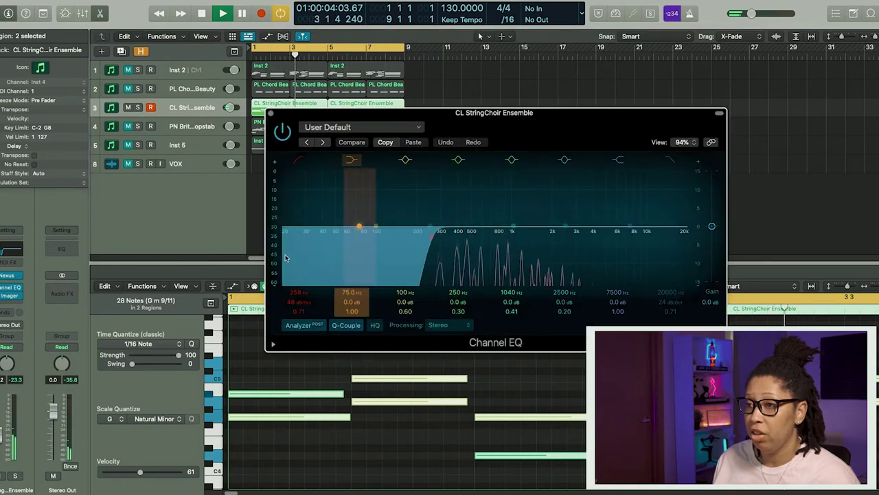
click(9, 296)
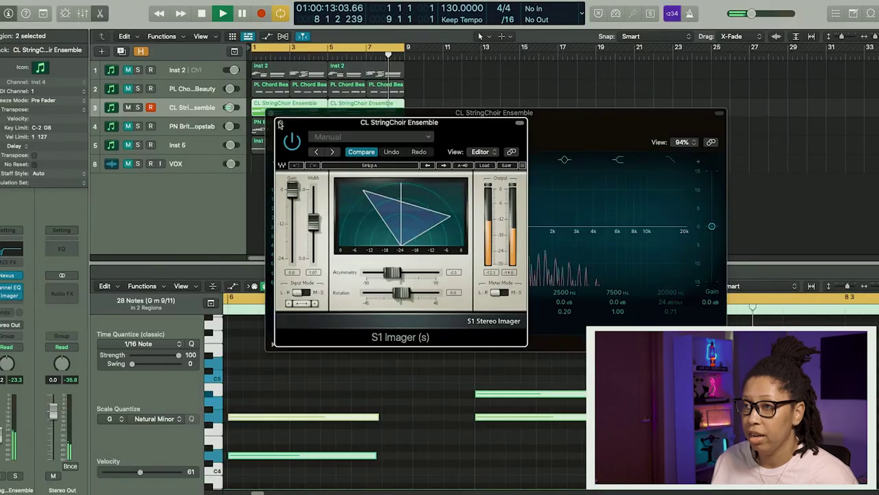
click(181, 45)
click(165, 29)
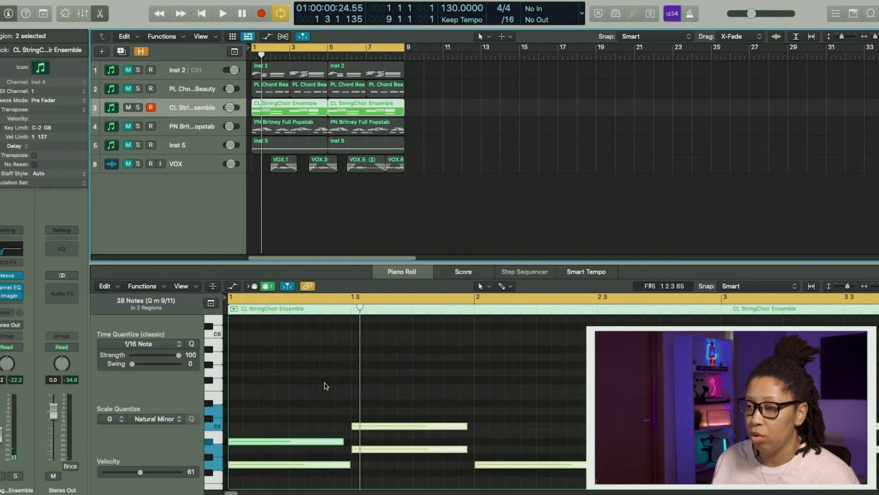
Step: Play the PN Britney Full Popstab track with CL StringChoir Ensemble muted, and review its Channel EQ
click(127, 121)
click(127, 108)
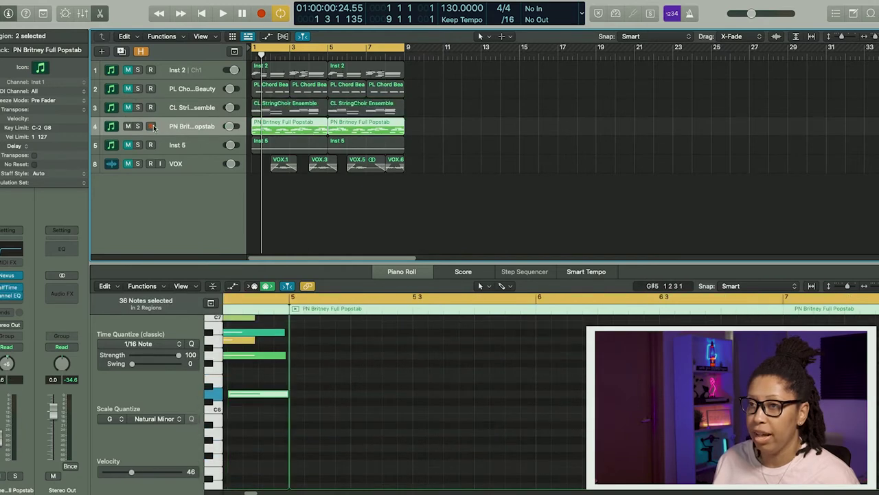
click(151, 126)
key(space)
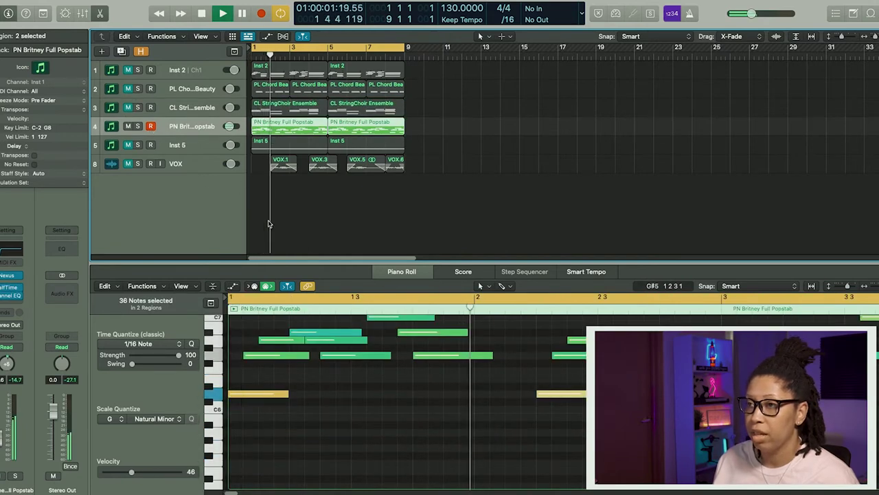
key(space)
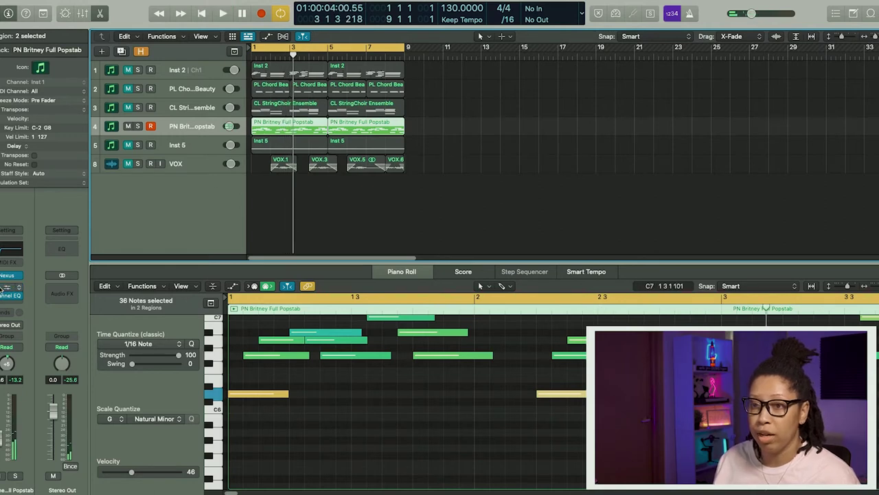
key(space)
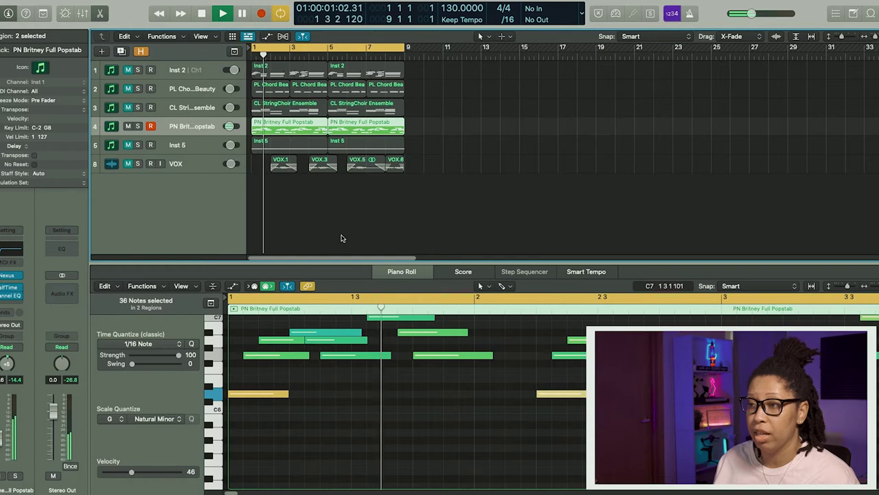
click(6, 297)
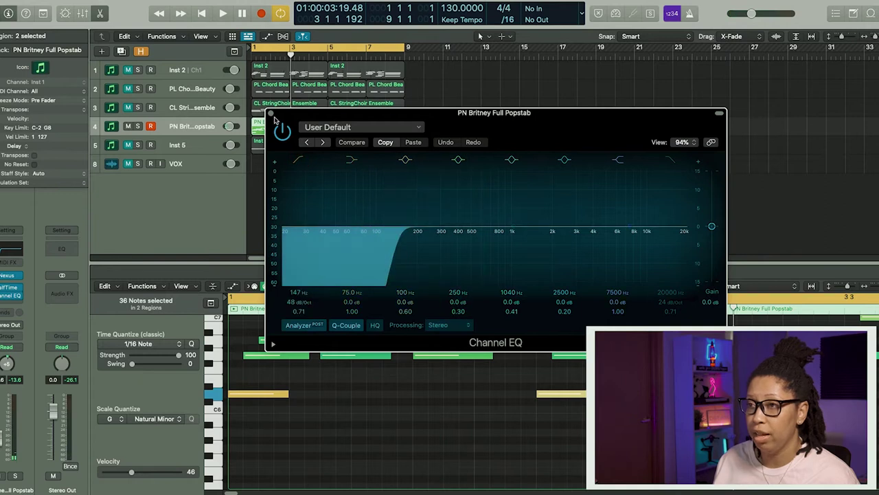
click(271, 113)
Step: Play the Inst 5 track on its own and view the Neverending sound in its Arcade instrument
click(126, 165)
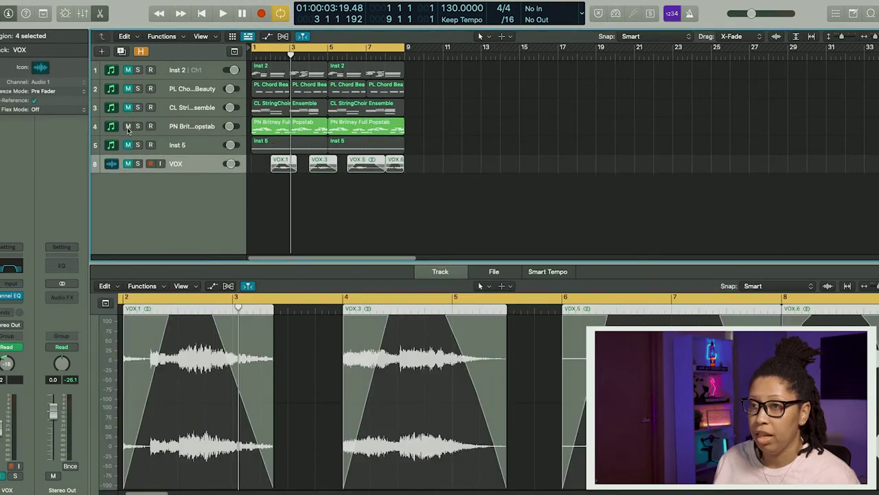
click(178, 146)
key(space)
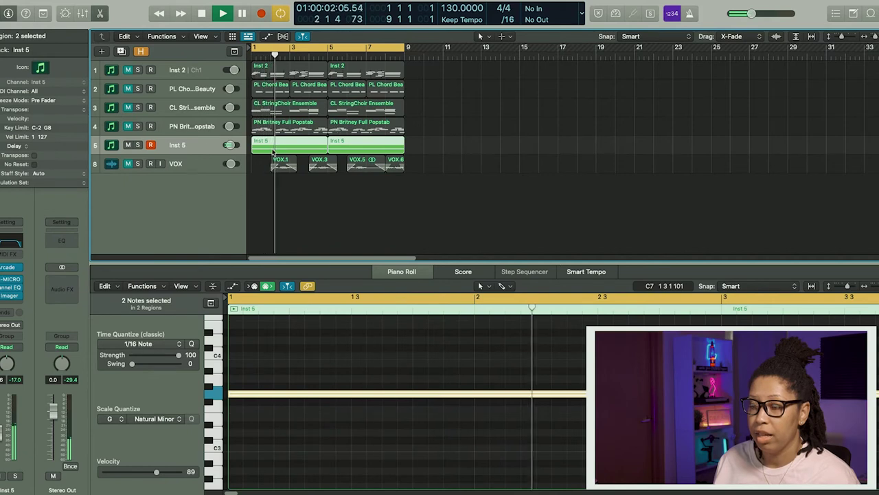
key(space)
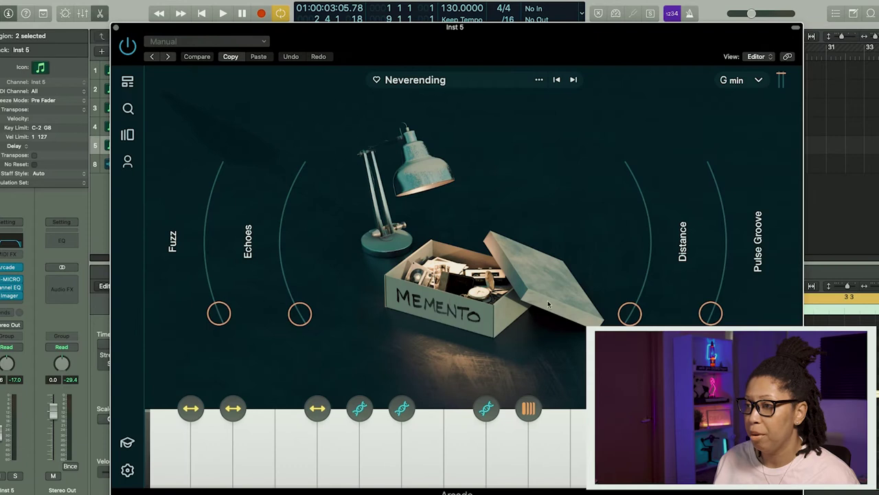
click(116, 29)
Step: Mute Inst 5 and play the VOX track on its own
click(160, 164)
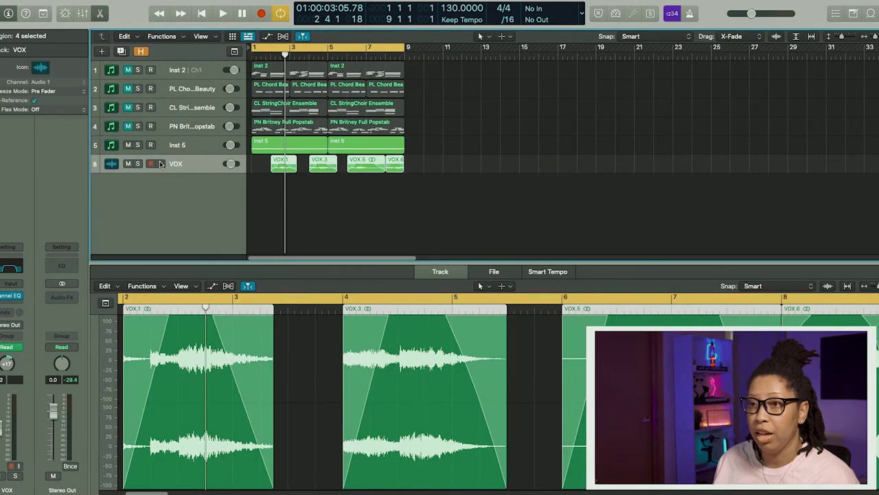
click(127, 145)
key(space)
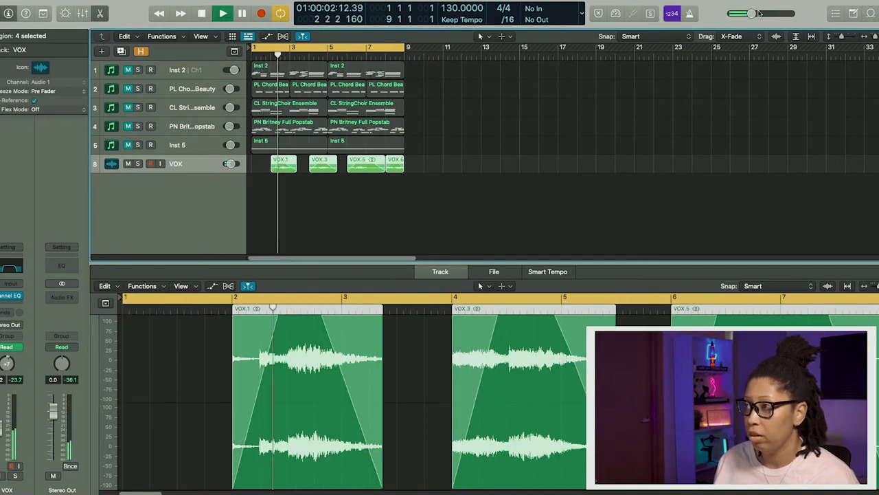
Step: Raise the master volume slightly while the VOX track plays, and stop playback
alt+click(750, 16)
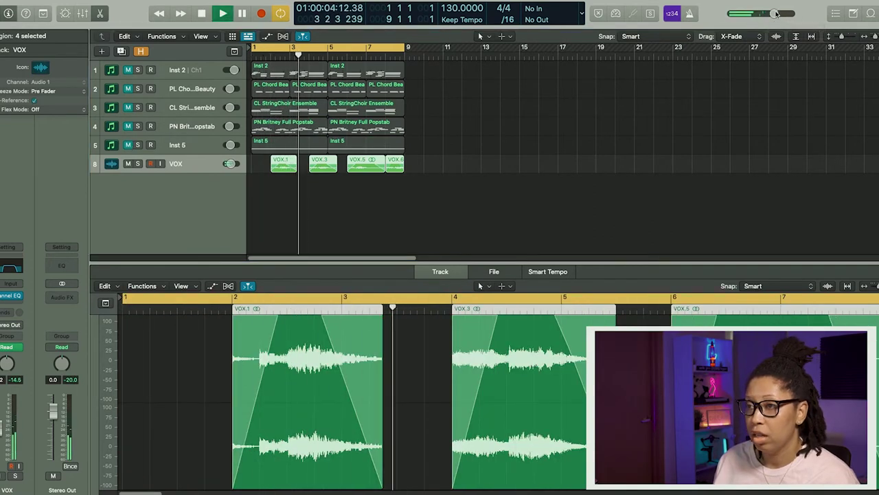
drag(773, 15, 752, 19)
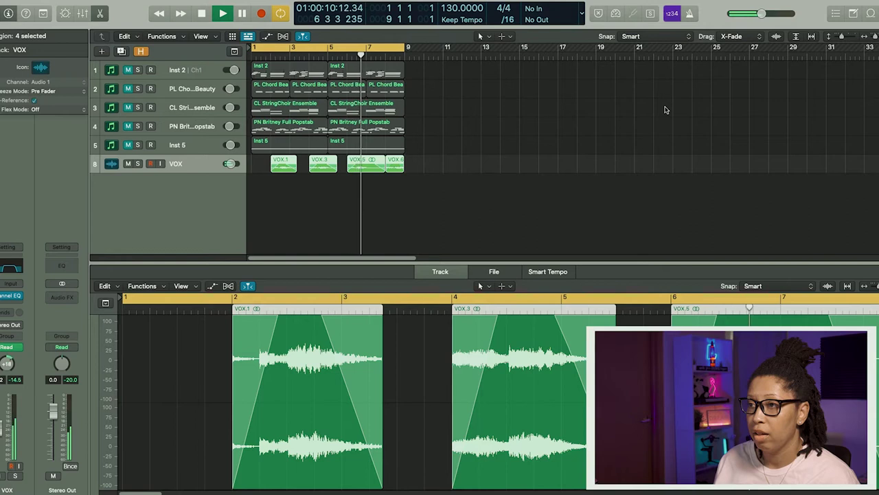
key(space)
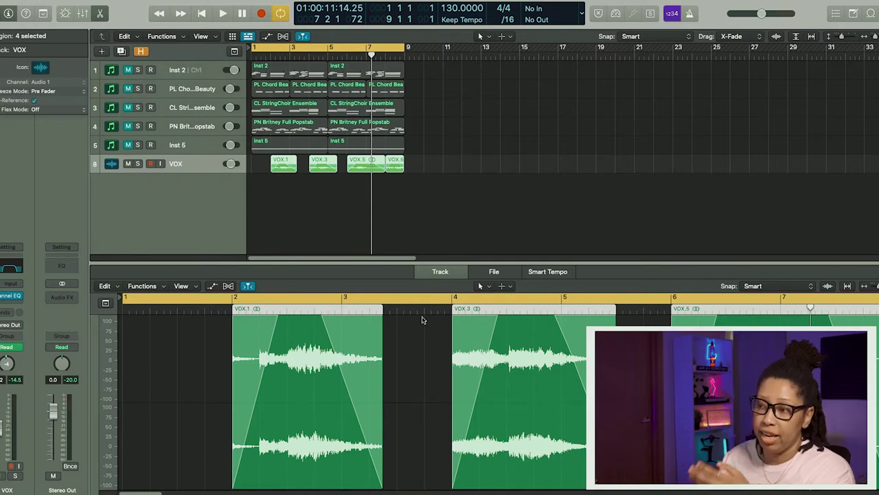
Step: Unmute all five instrument tracks from Inst 5 up to Inst 2
click(309, 204)
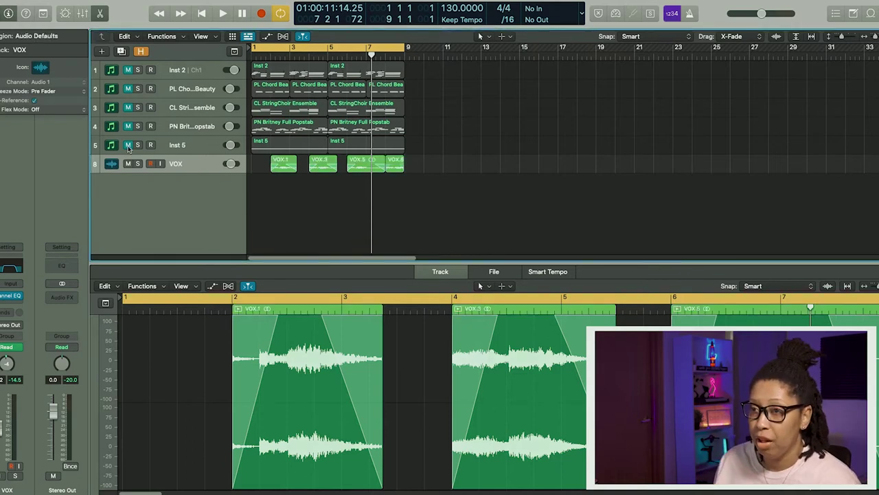
drag(128, 145, 128, 71)
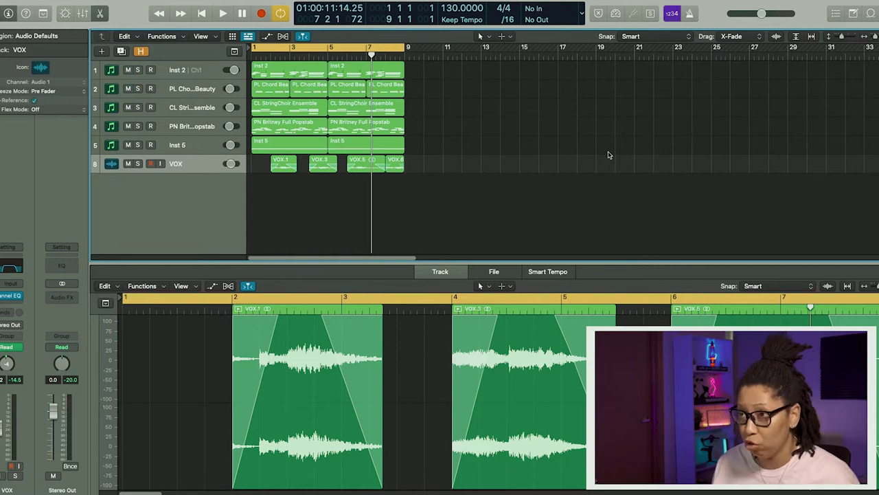
key(x)
key(x)
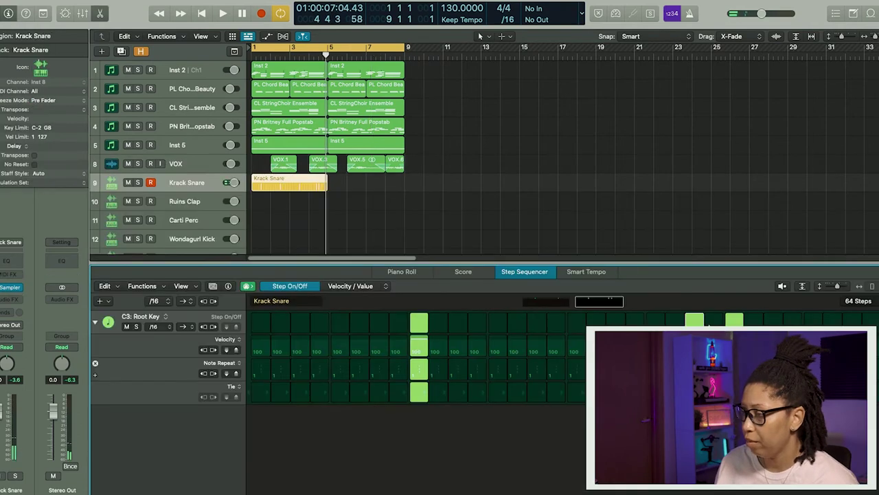
Step: Add a step between the last two hits of the Krack Snare pattern and repeat its region once from bar 5
click(712, 321)
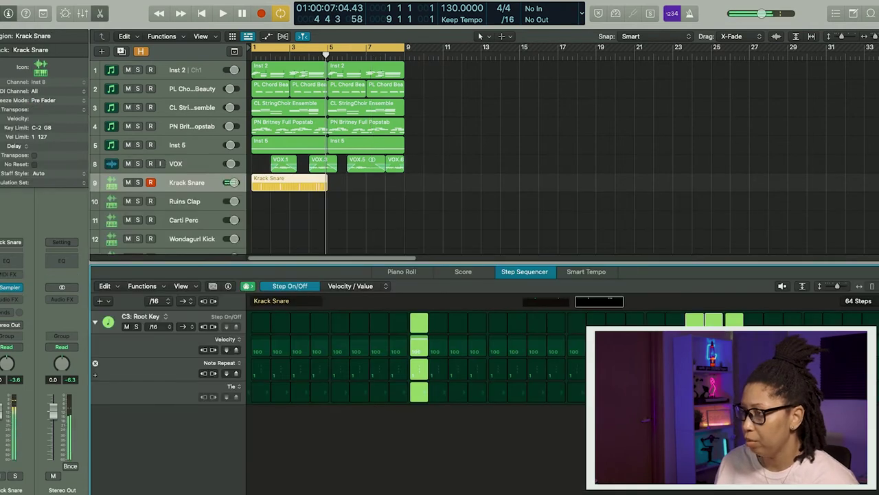
key(space)
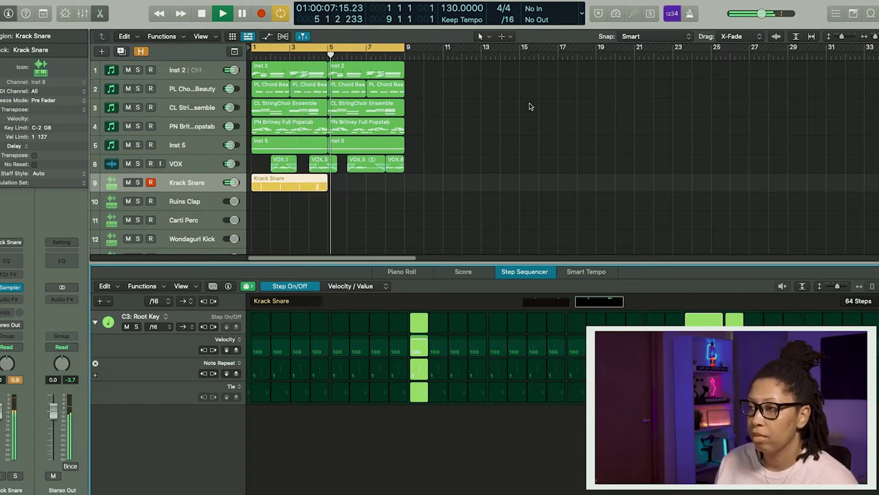
key(super+r)
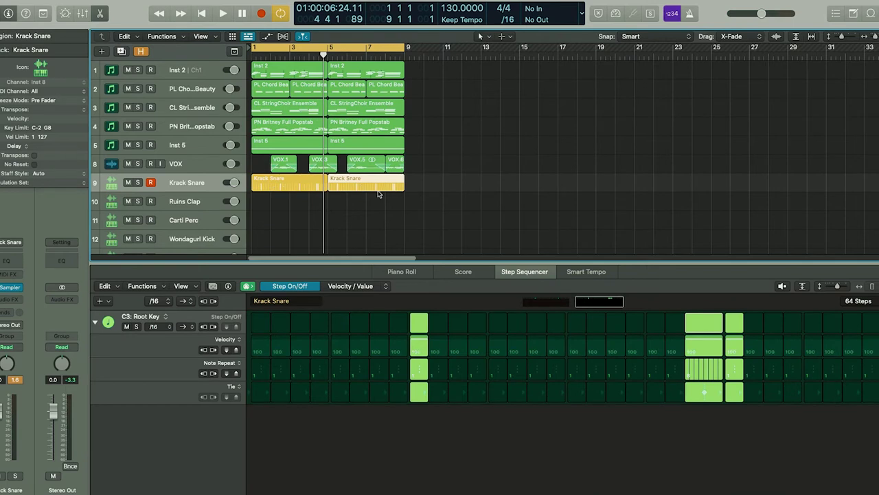
Step: Undo the last repeat of the Krack Snare region and convert its pattern region to a MIDI region
key(super+z)
right_click(309, 183)
click(341, 197)
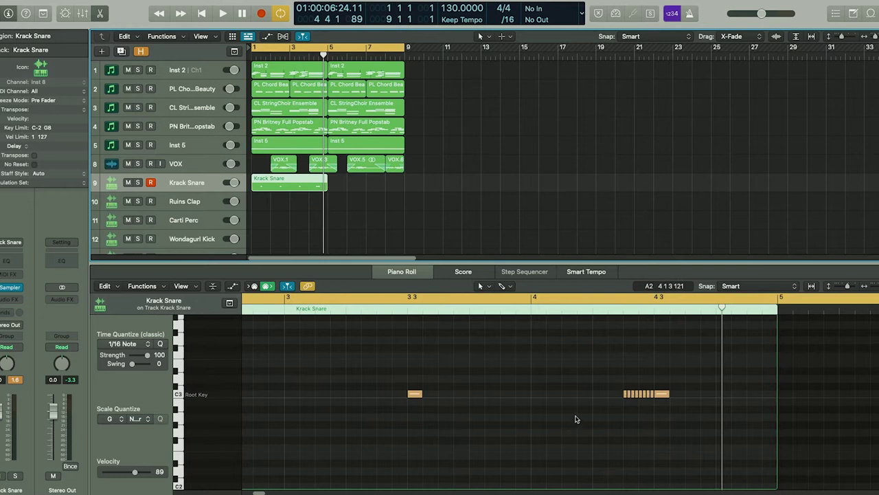
Step: Select the snare roll's rapid notes, shape their velocities into a rising ramp starting at 13, and play the fill back
scroll(368, 425, down, 3)
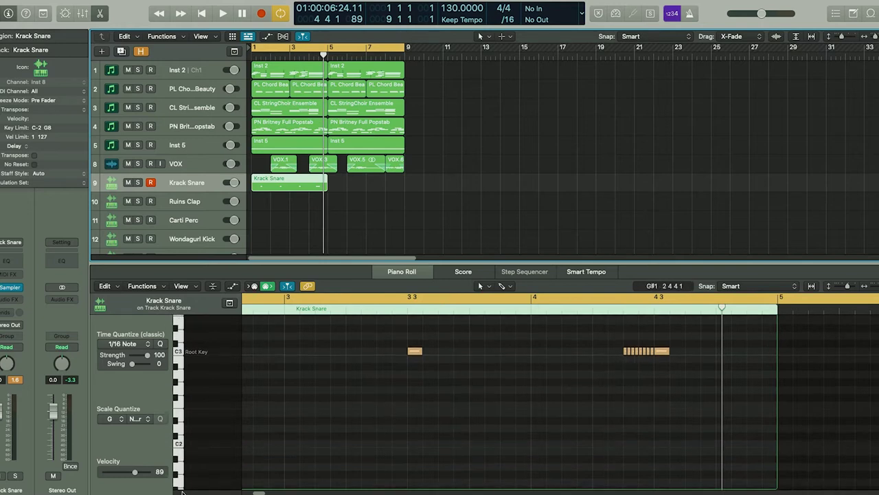
drag(601, 339, 652, 376)
key(a)
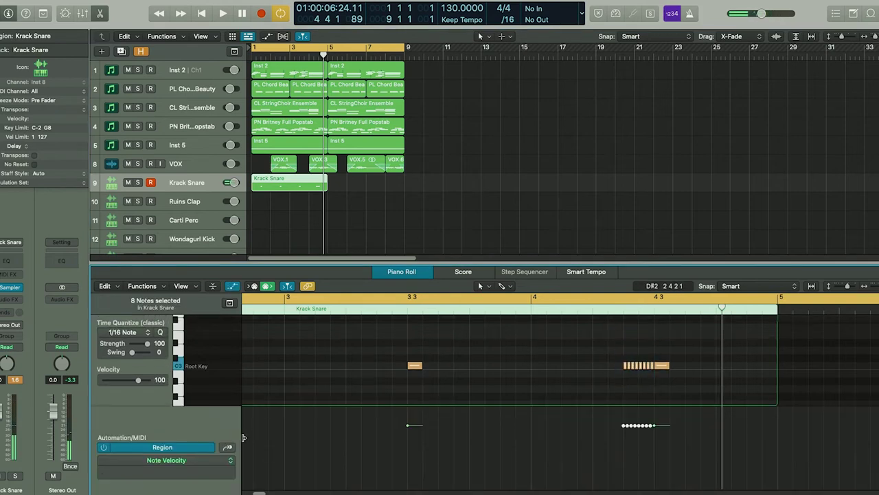
click(624, 488)
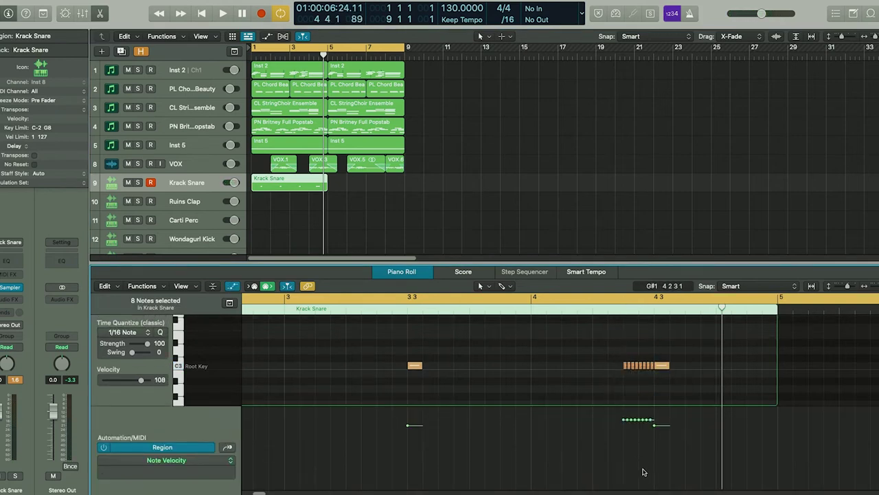
click(658, 444)
click(624, 485)
click(598, 311)
key(space)
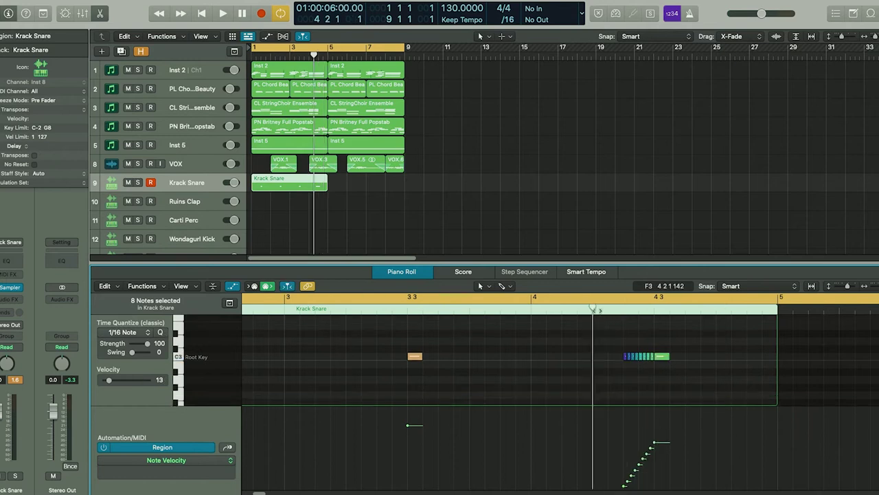
key(space)
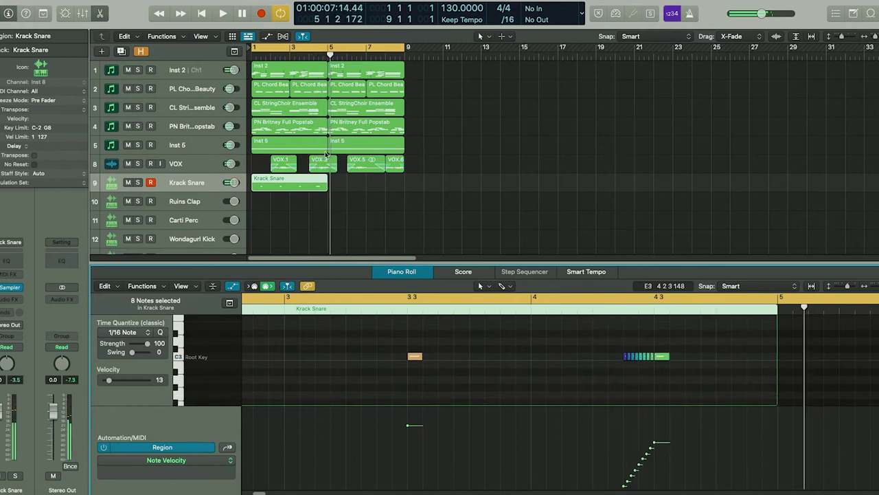
Step: Lower the velocities of all the snare roll's notes so the ramp starts at 4, and play the fill from bar 4
drag(618, 348, 654, 375)
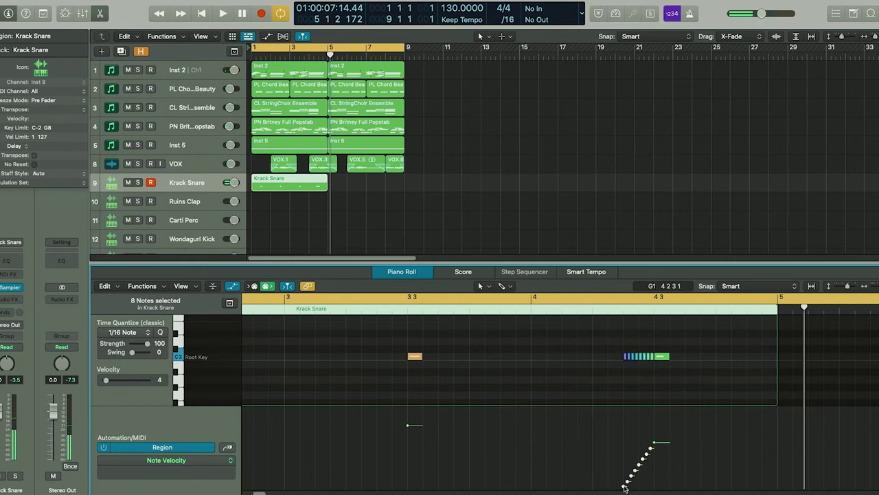
drag(645, 461, 646, 466)
double_click(611, 310)
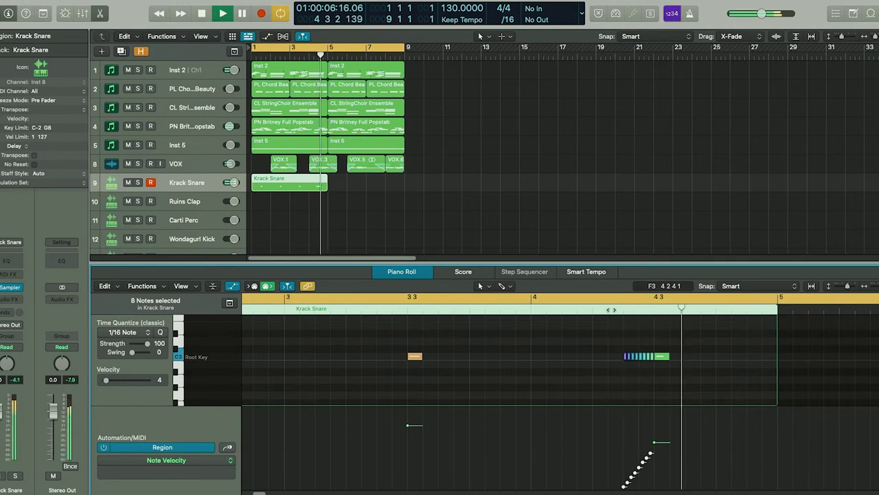
key(space)
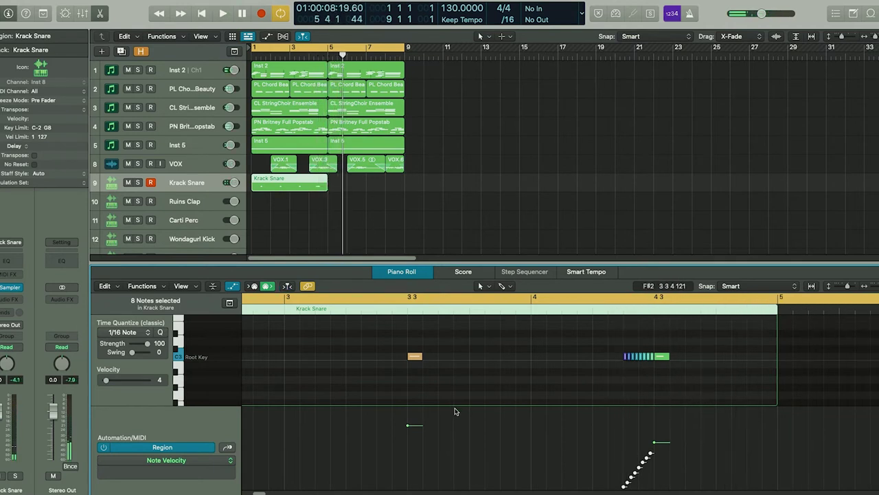
Step: Automate MIDI Pan on the Krack Snare region so the roll swings from 44 to -46, and play it back
click(175, 459)
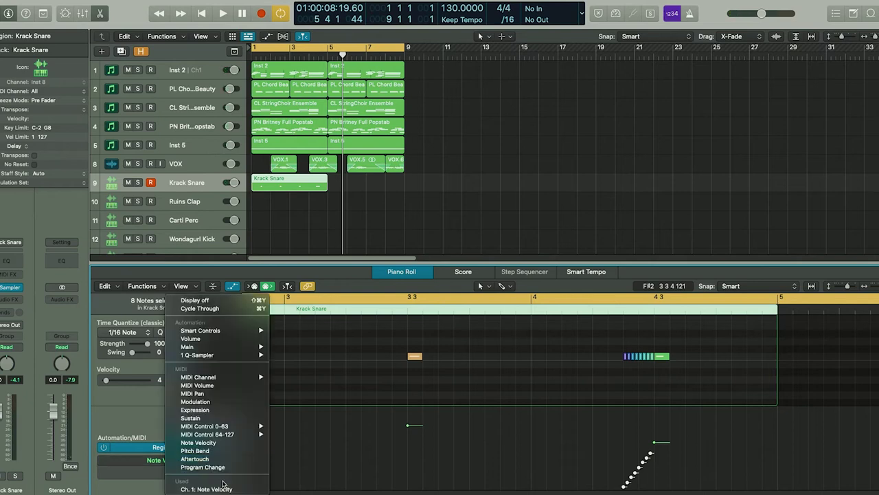
click(240, 396)
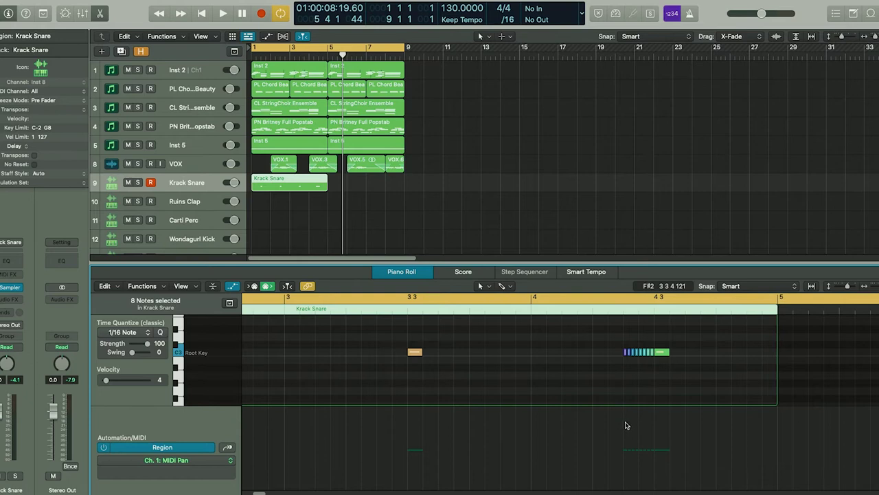
click(628, 449)
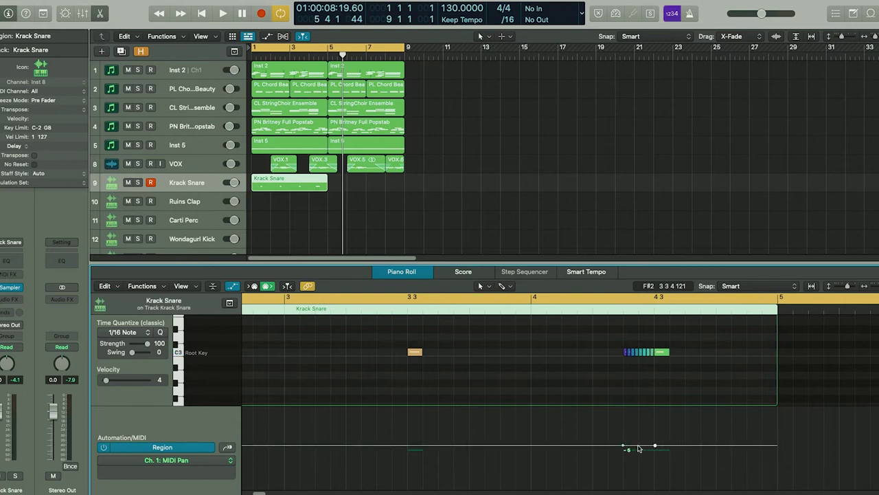
drag(638, 448, 643, 417)
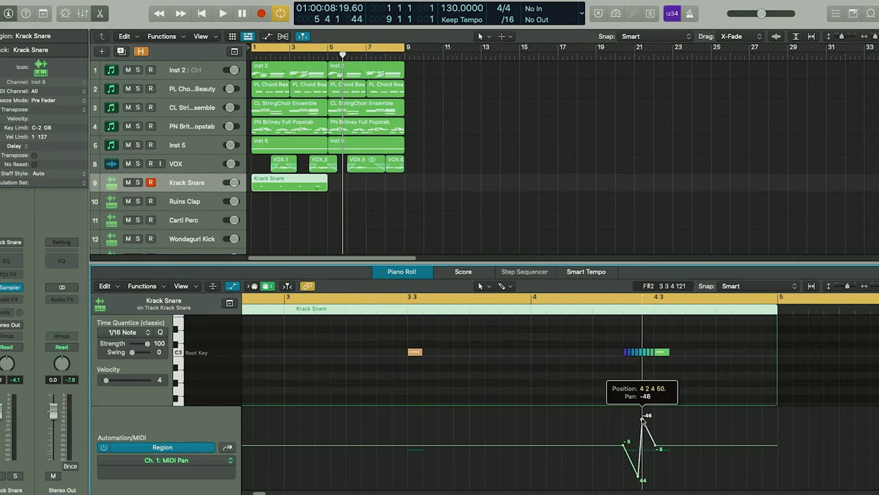
click(604, 309)
key(space)
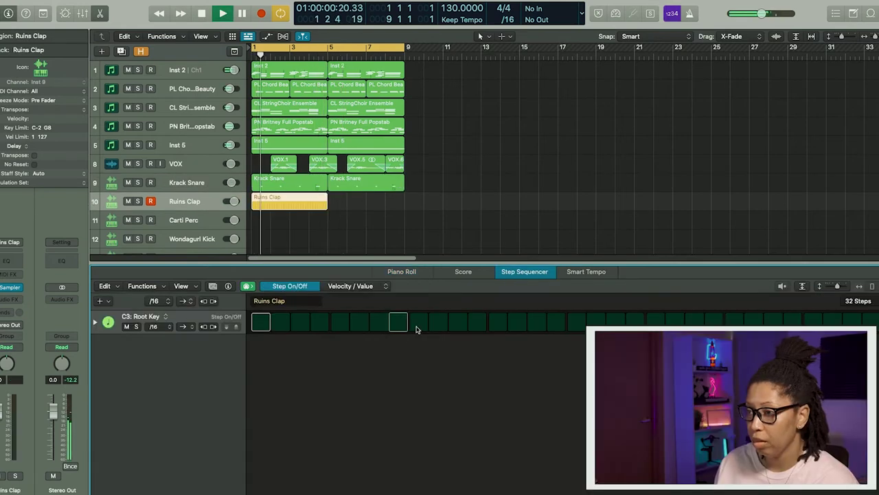
Step: Place hits on steps 9, 19 and 25 of the Ruins Clap pattern and play it with the beat
key(space)
click(419, 321)
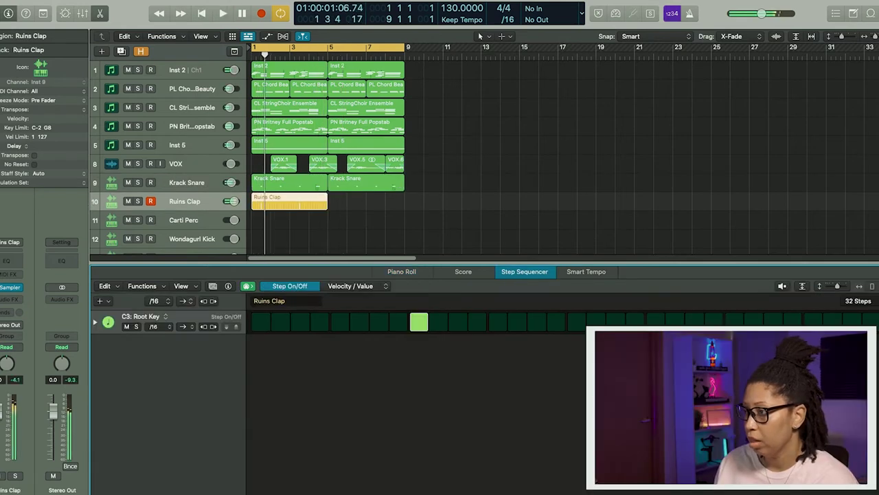
key(space)
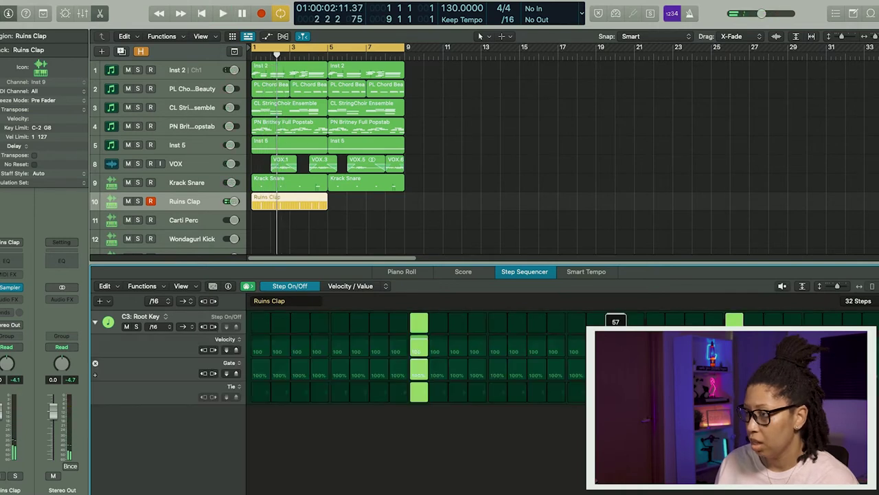
click(615, 322)
key(space)
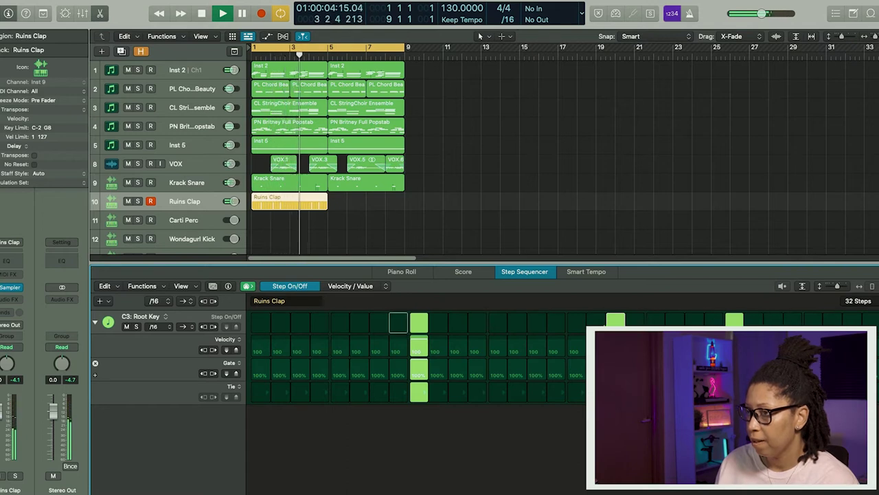
key(space)
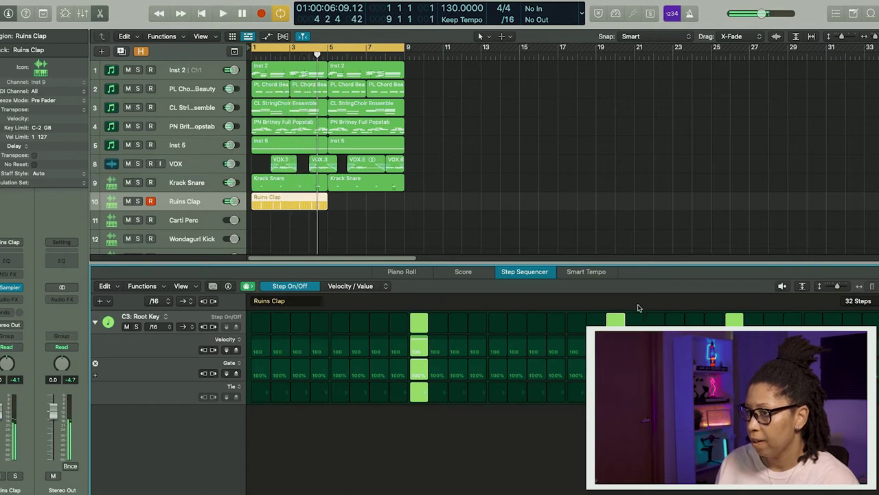
Step: Move the Carti Perc hit from step 20 to step 21 and play the pattern with the beat
click(339, 227)
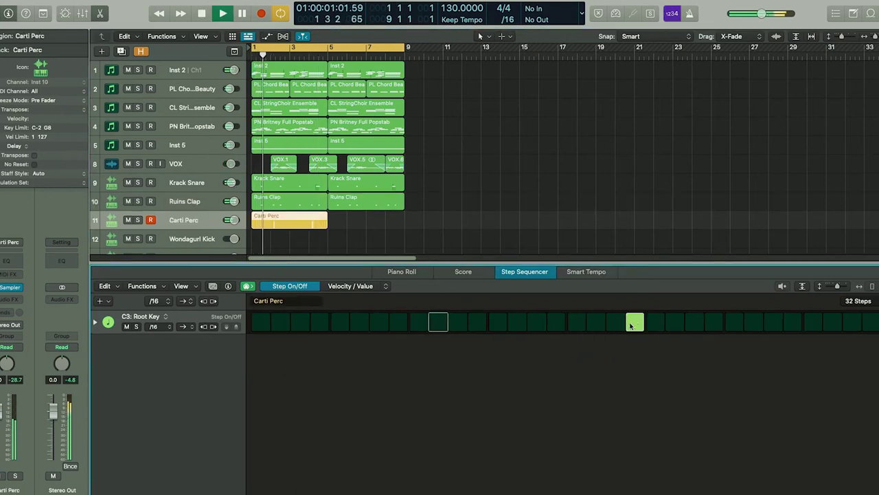
click(657, 322)
click(636, 324)
key(space)
key(space)
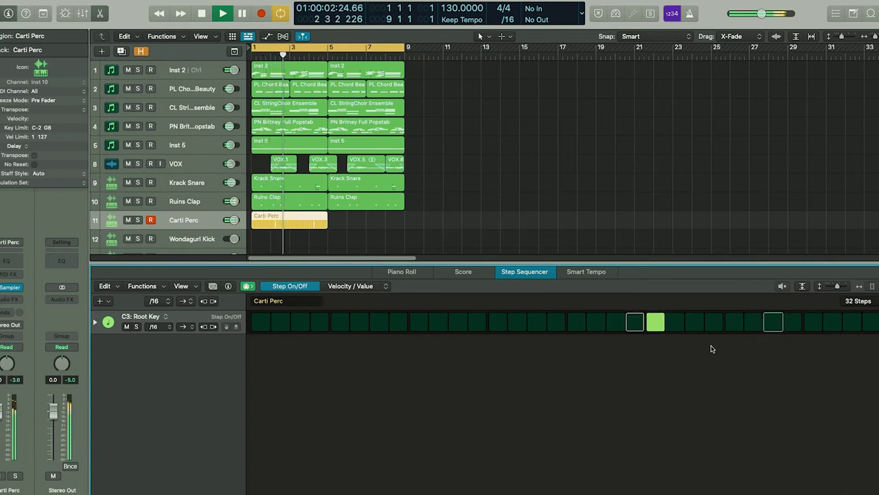
key(space)
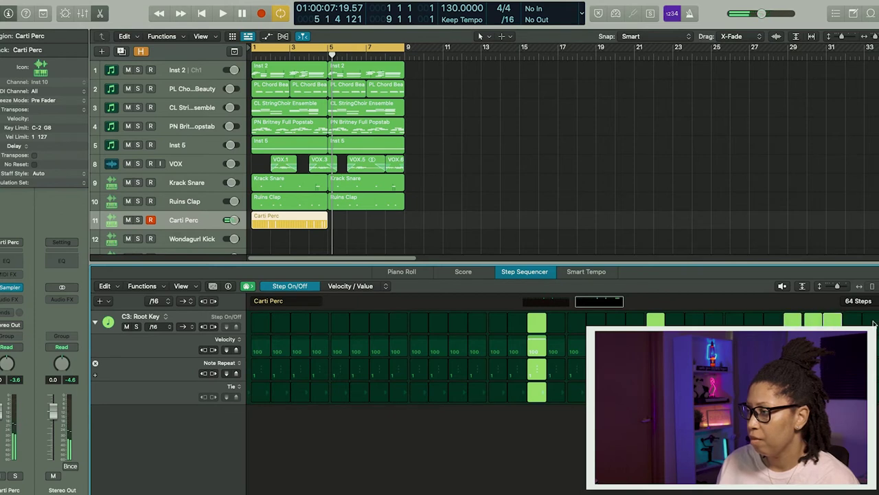
Step: Shift the last two hits of the 64-step Carti Perc pattern to steps 62 and 63, playing the beat from bar 3
click(302, 57)
key(space)
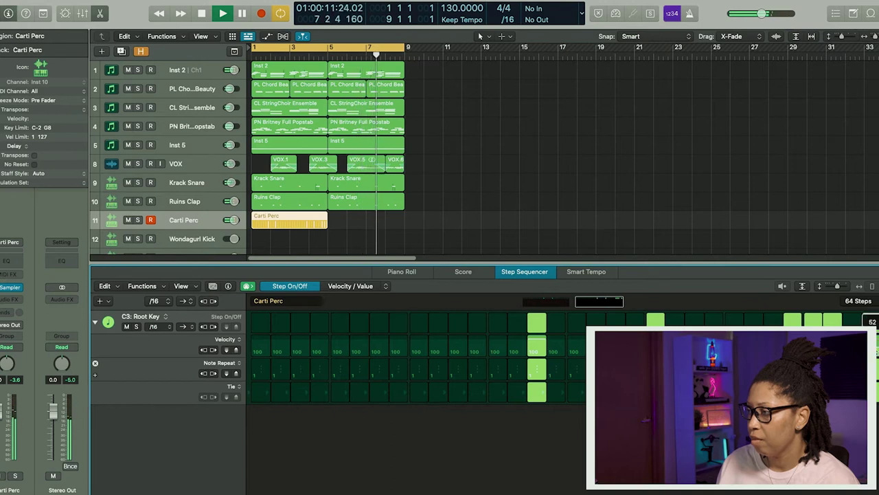
mouse_move(794, 343)
mouse_down()
mouse_move(793, 354)
mouse_move(833, 360)
mouse_up()
click(849, 320)
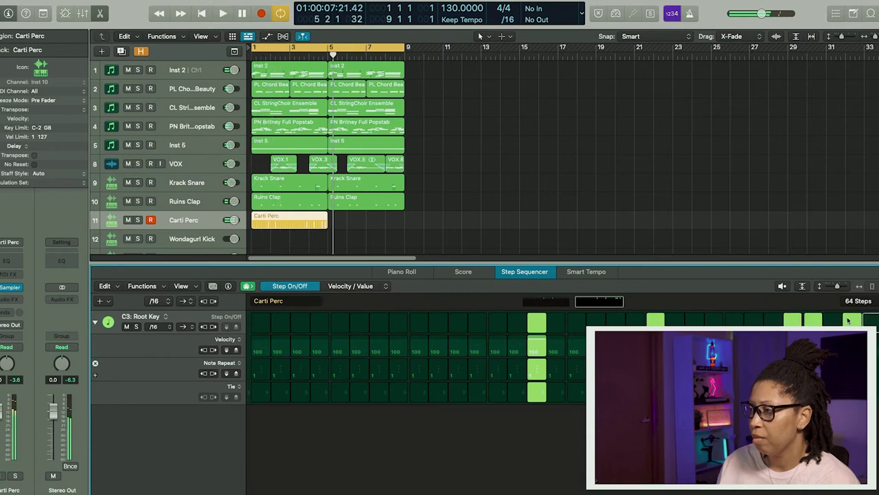
key(space)
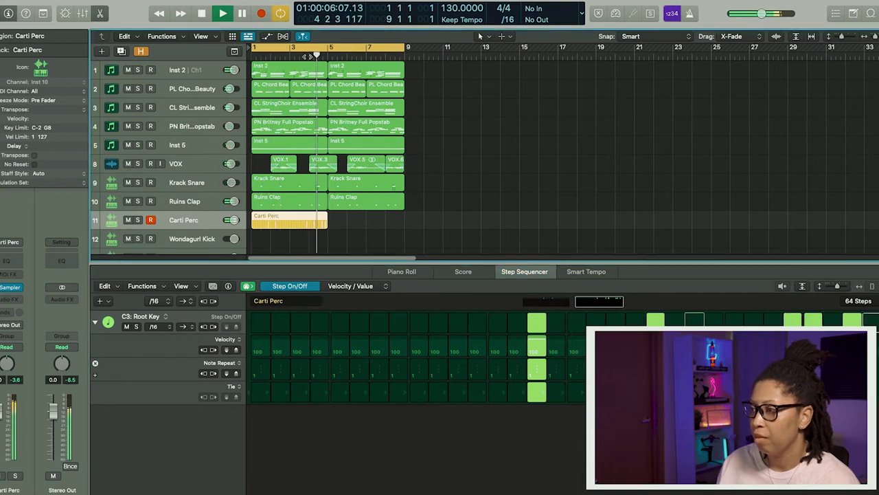
key(space)
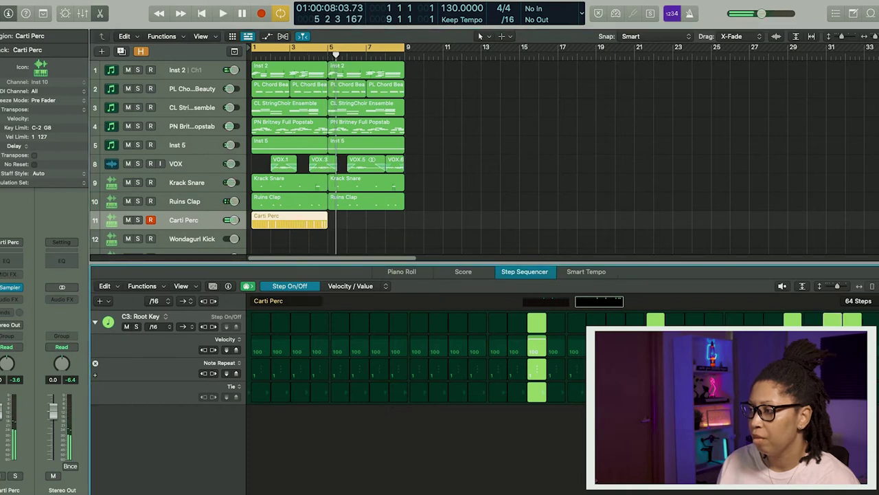
Step: Add hits on steps 19, 20 and 23 of the Gin$eng Hihat-24b pattern while playing the beat
key(space)
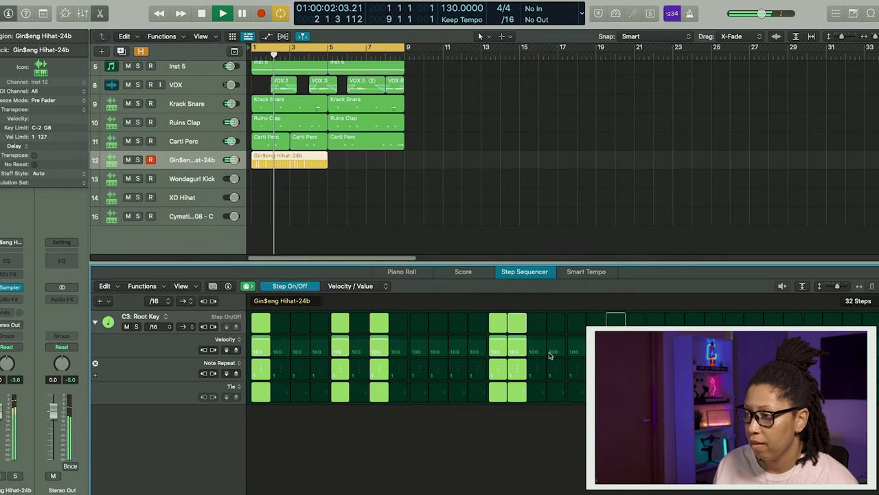
key(space)
key(space)
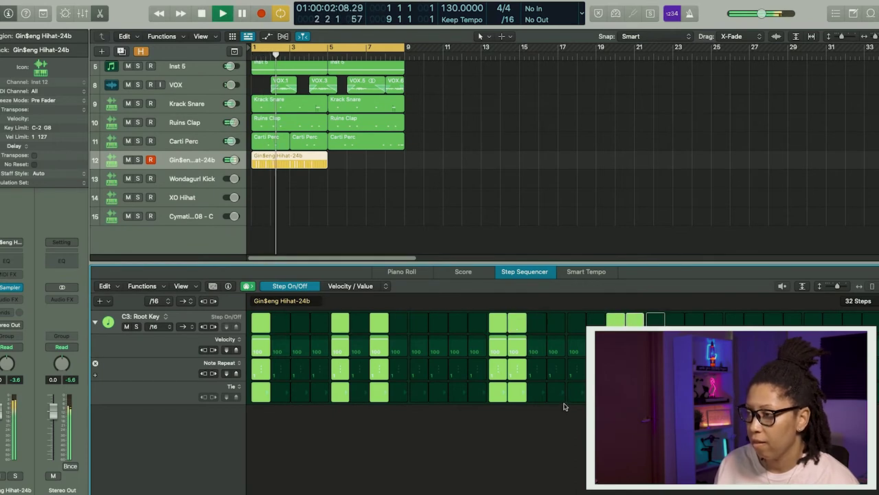
key(space)
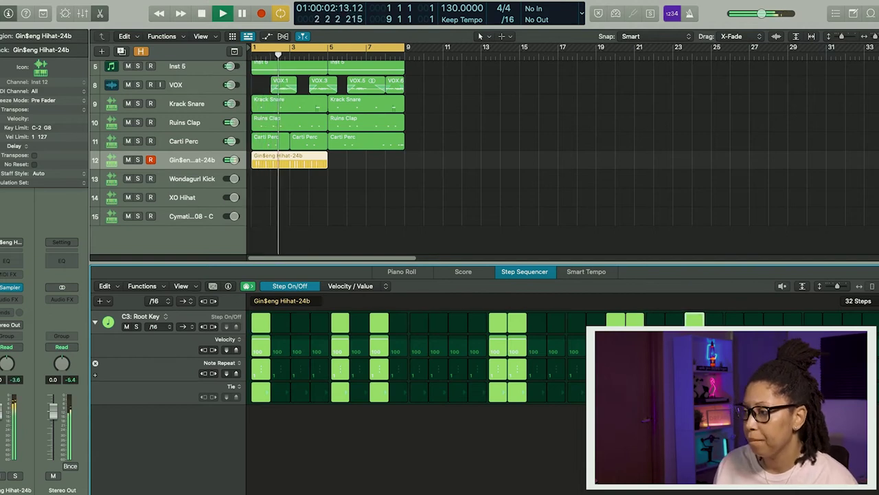
Step: Finish the Gin$eng Hihat-24b pattern with hits on steps 27, 29 and 31, and play it back
drag(792, 322, 812, 322)
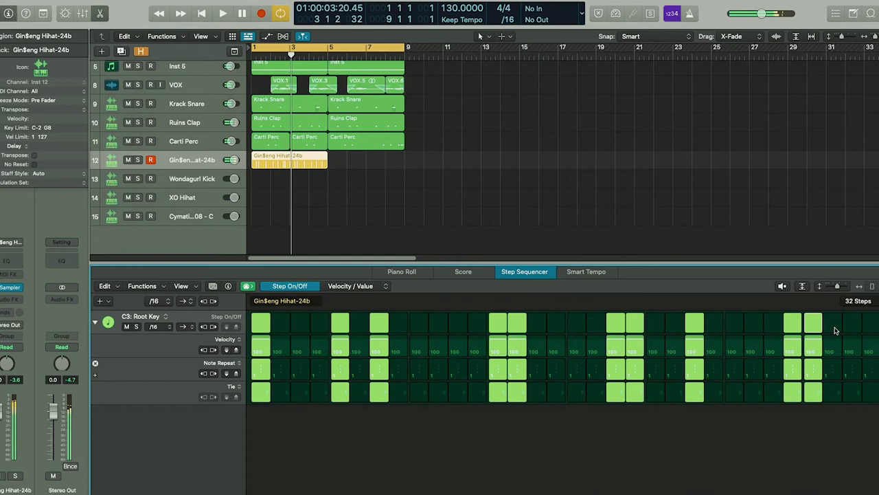
click(851, 323)
click(774, 322)
click(793, 322)
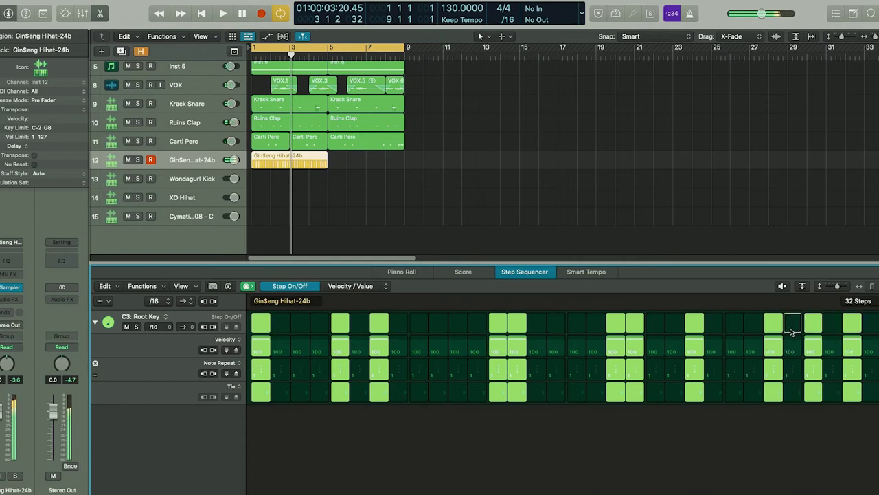
key(space)
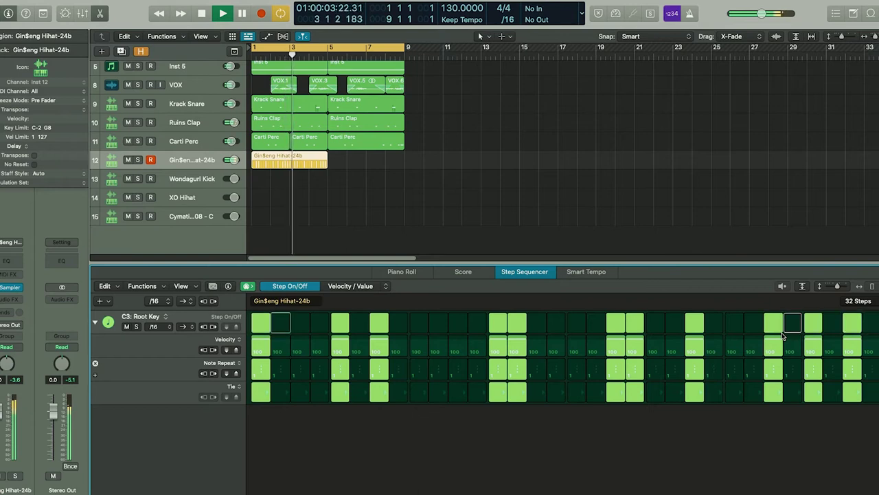
key(space)
key(space)
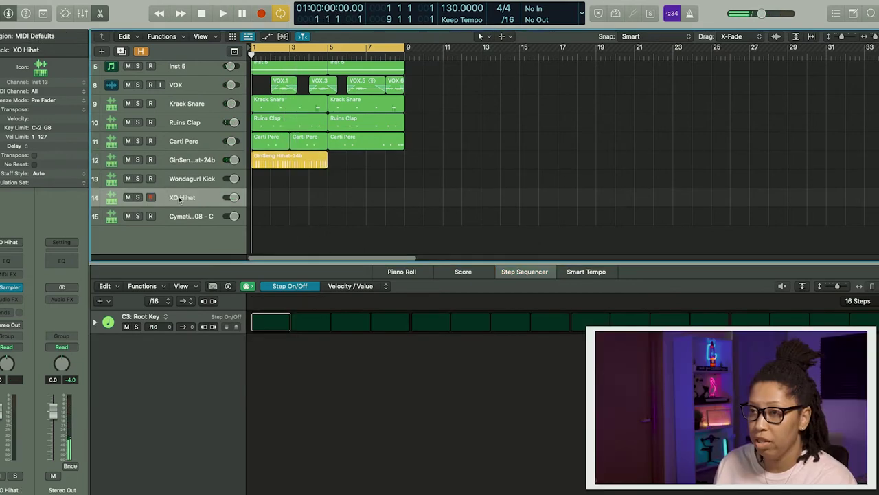
Step: Move the XO Hihat track above Wondagurl Kick, create a 32-step pattern on it, and play the beat
drag(180, 199, 184, 179)
click(850, 302)
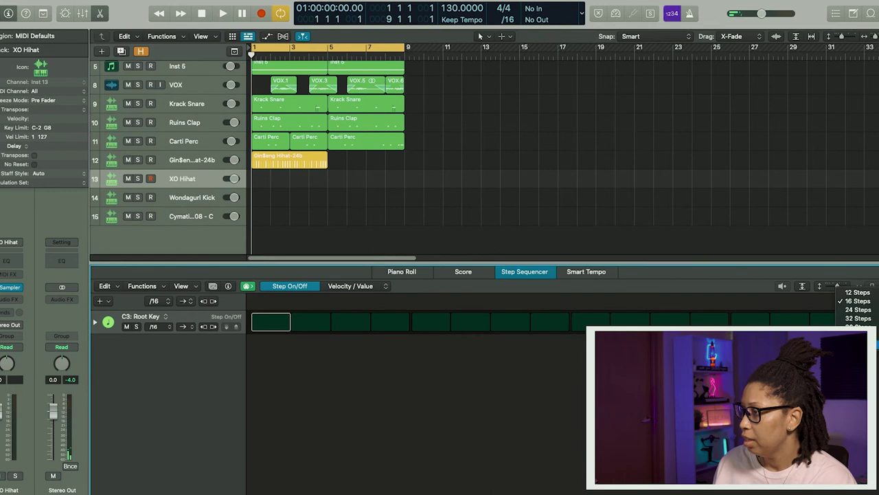
click(858, 318)
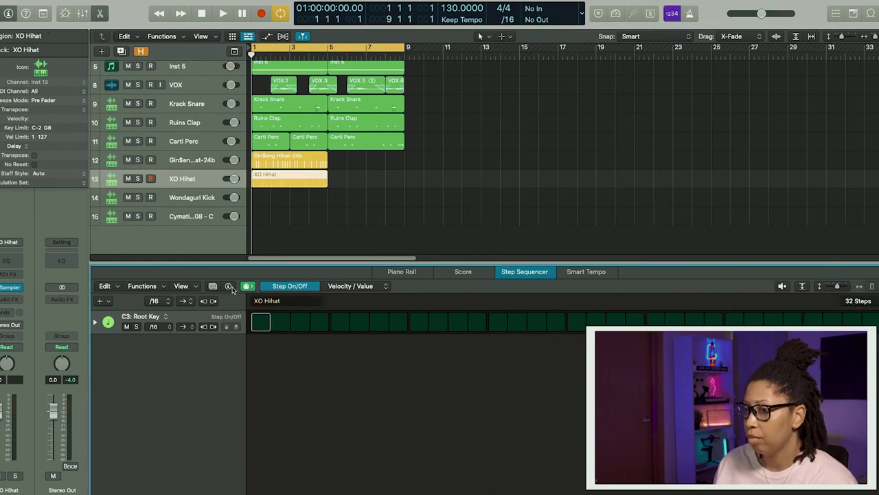
key(space)
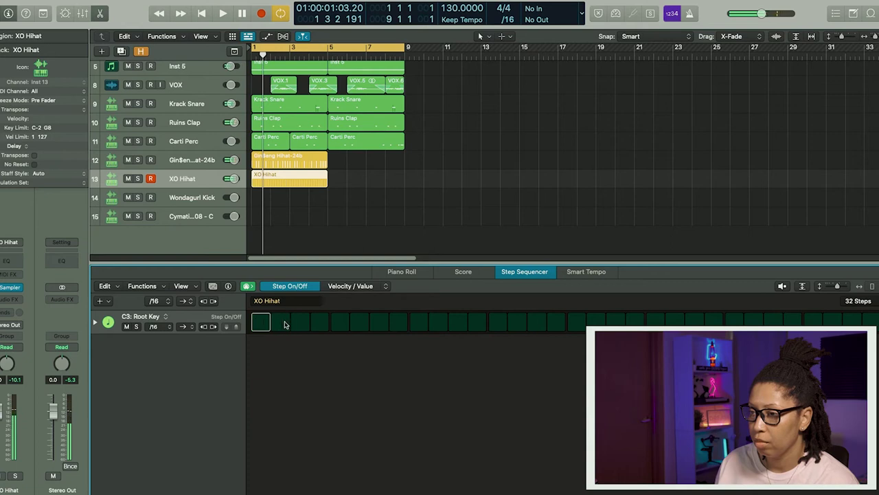
Step: Place hits on steps 2 and 4 of the XO Hihat pattern and switch its Gate row to Note Repeat
click(317, 323)
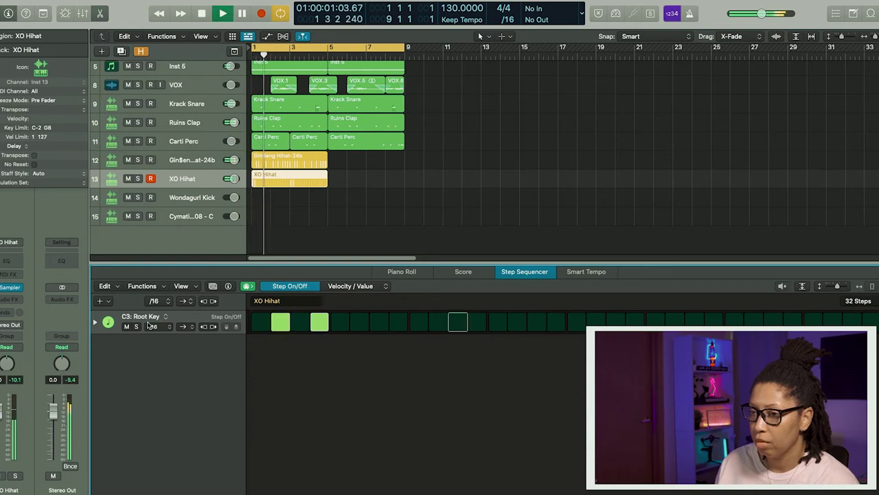
click(95, 323)
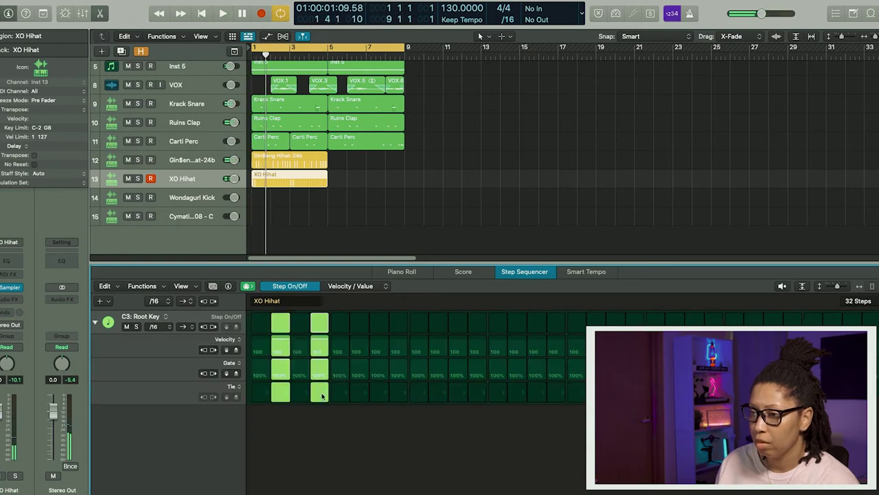
click(238, 364)
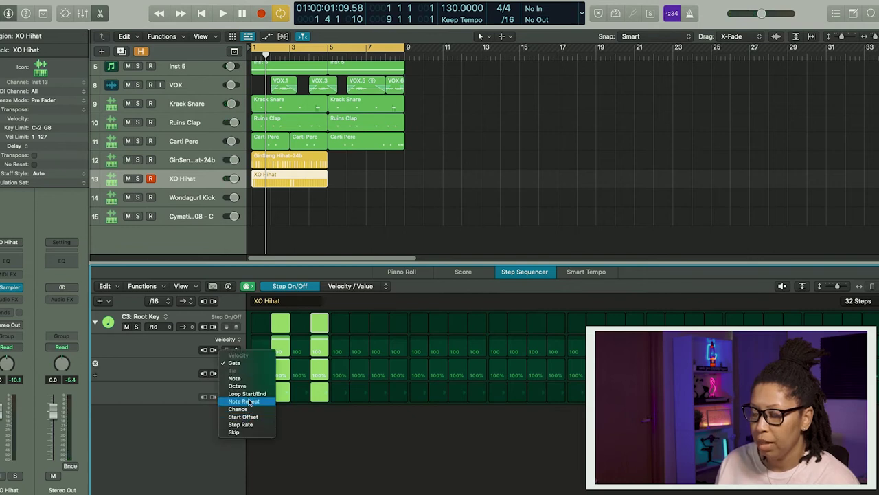
click(271, 401)
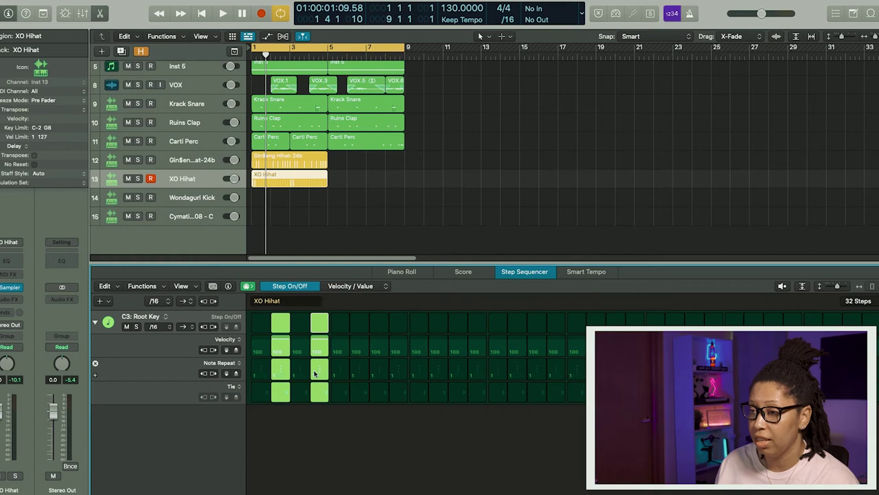
Step: Set step 4's note repeat to 3, add a hit with a faster note repeat on step 17, and play the beat
key(space)
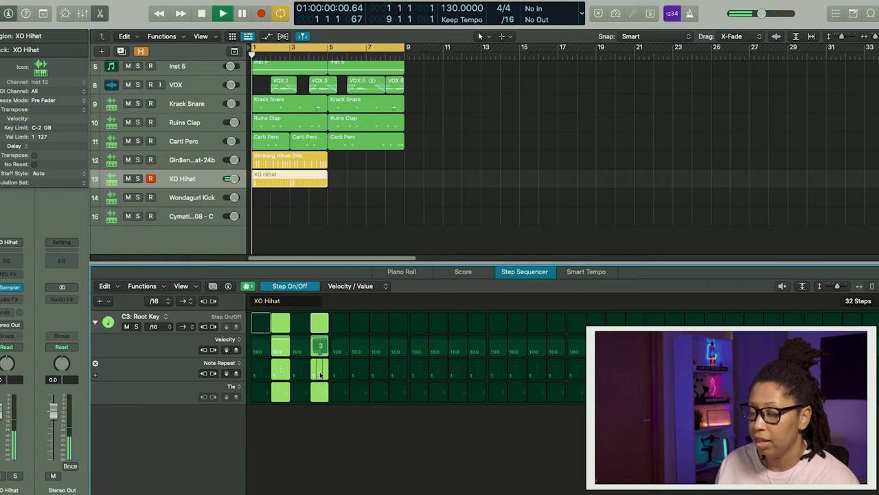
key(space)
click(577, 323)
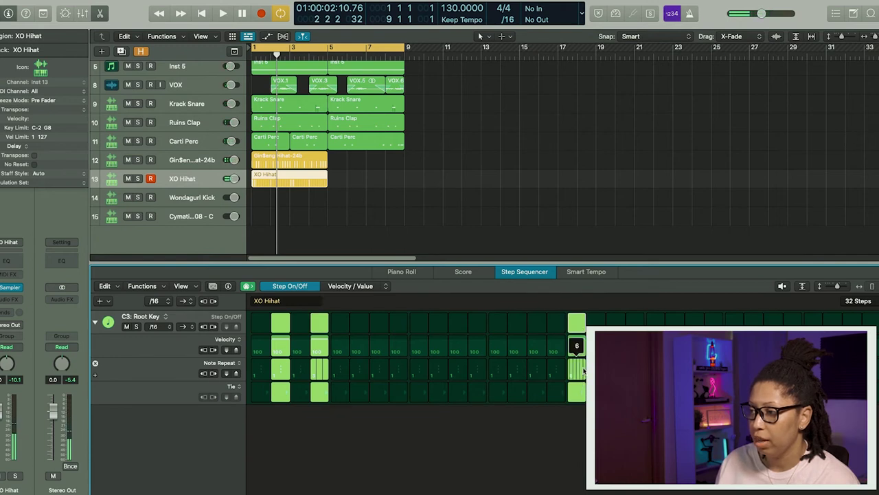
key(space)
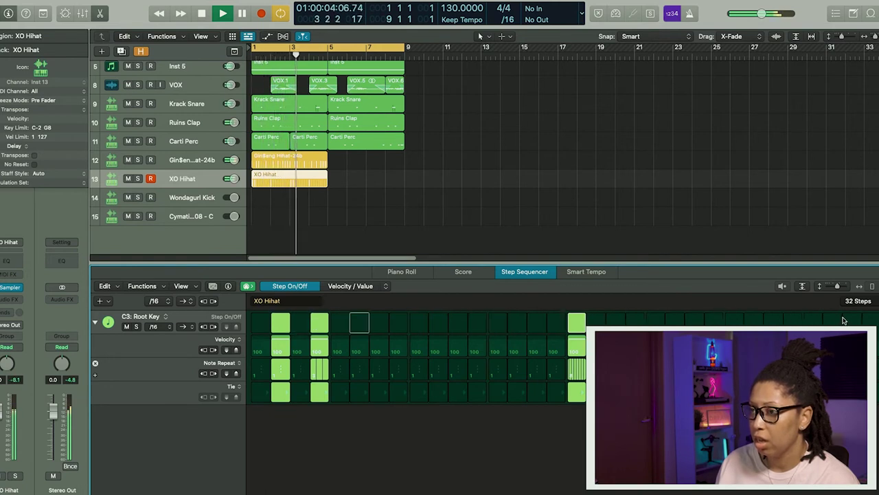
Step: Extend the XO Hihat pattern to 64 steps and add a tied hit across steps 43 and 44 with a note repeat of 3
click(858, 300)
click(858, 327)
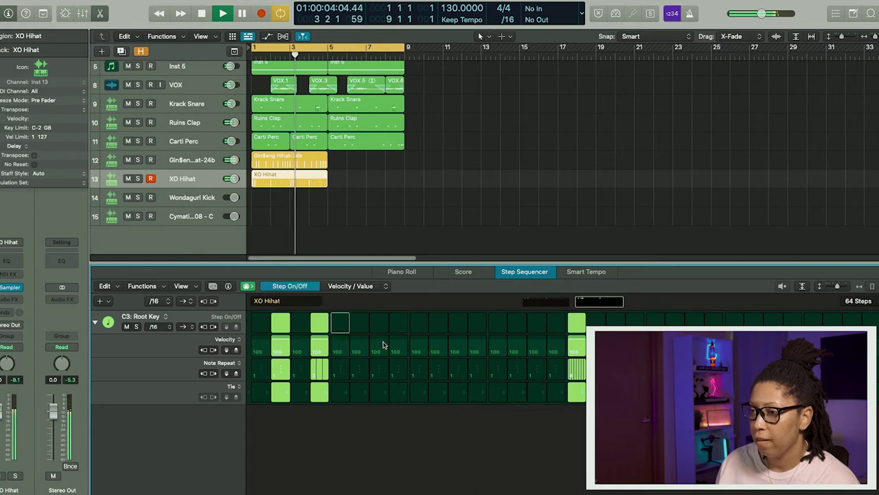
key(space)
click(460, 325)
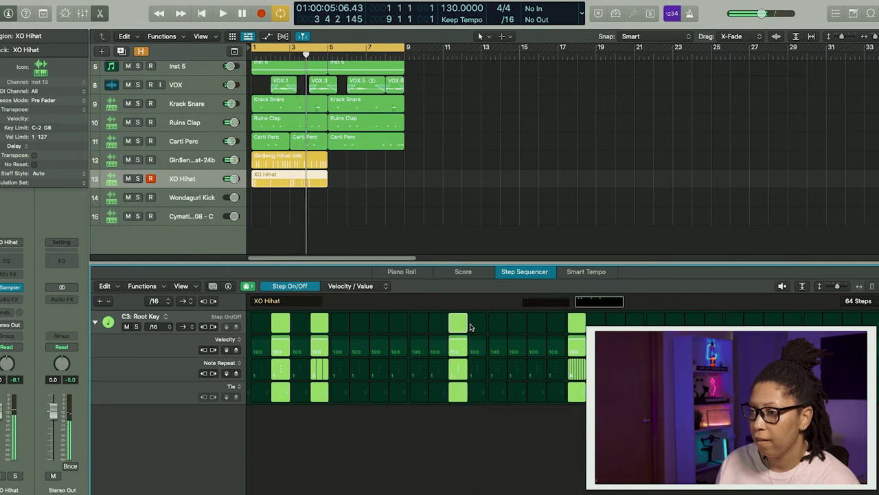
click(475, 324)
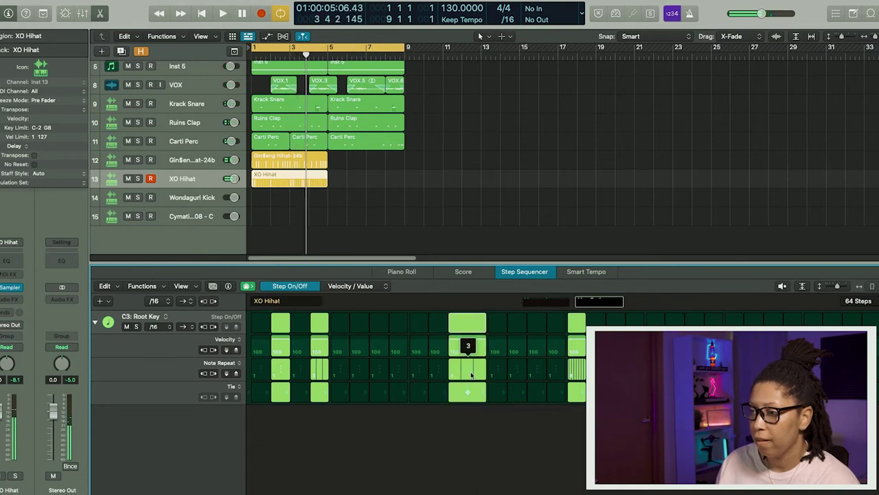
Step: Add hits with note repeats on steps 62 and 64 of the XO Hihat pattern and play it back
key(space)
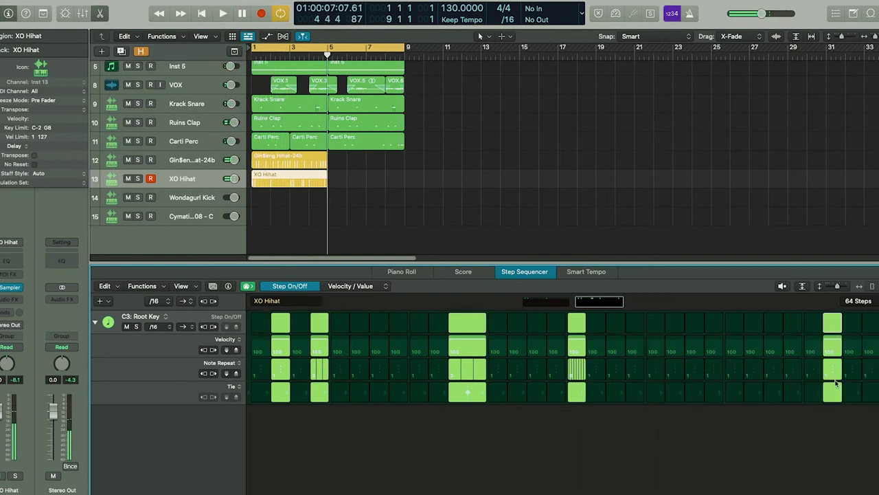
drag(835, 378, 834, 372)
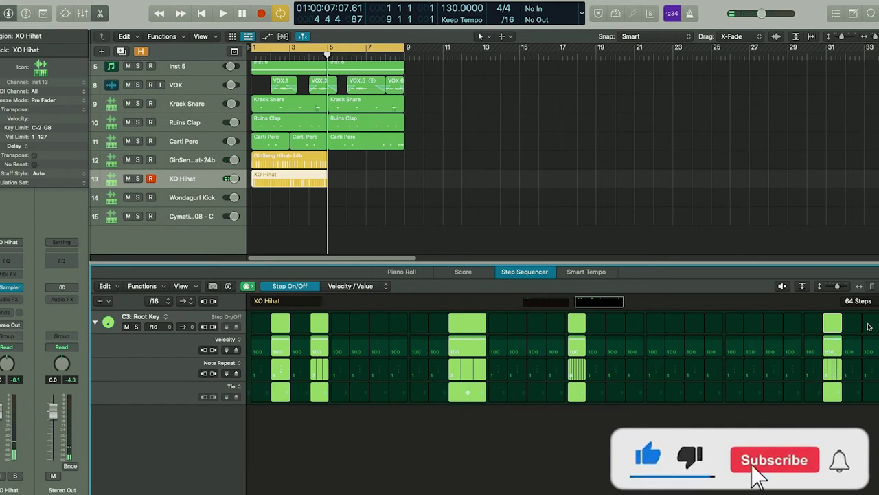
click(871, 371)
key(space)
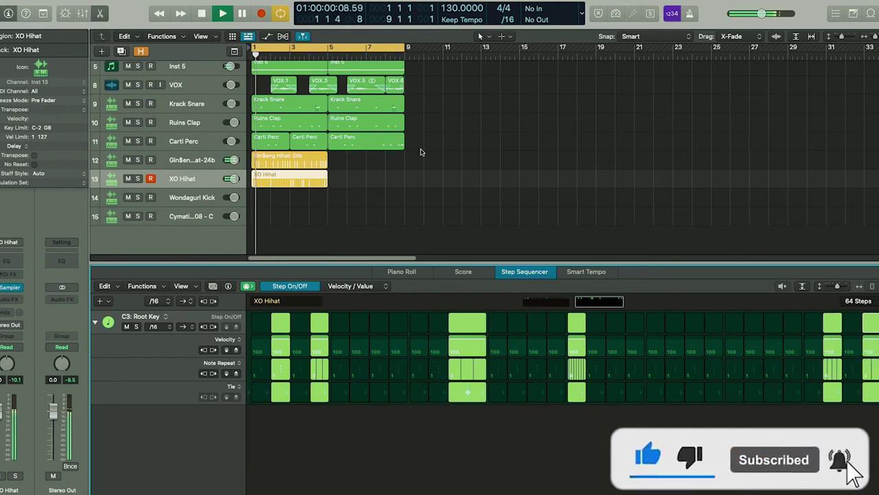
Step: Extend the Gin$eng Hihat-24b pattern to 64 steps, clearing the hits on steps 39, 46, 59 and 63 during playback
key(Up)
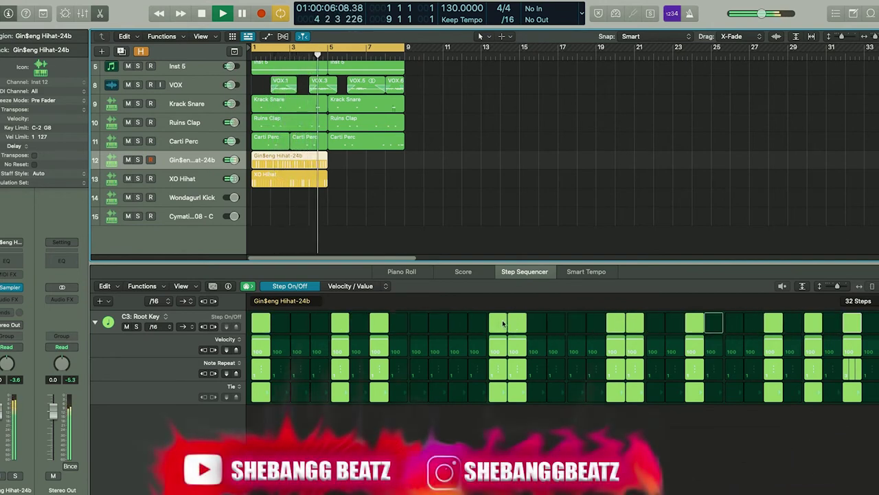
click(860, 302)
click(858, 327)
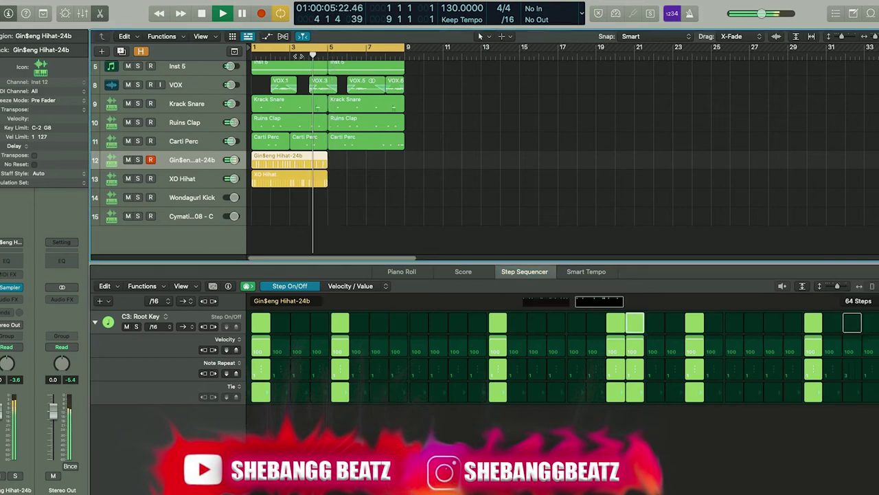
key(space)
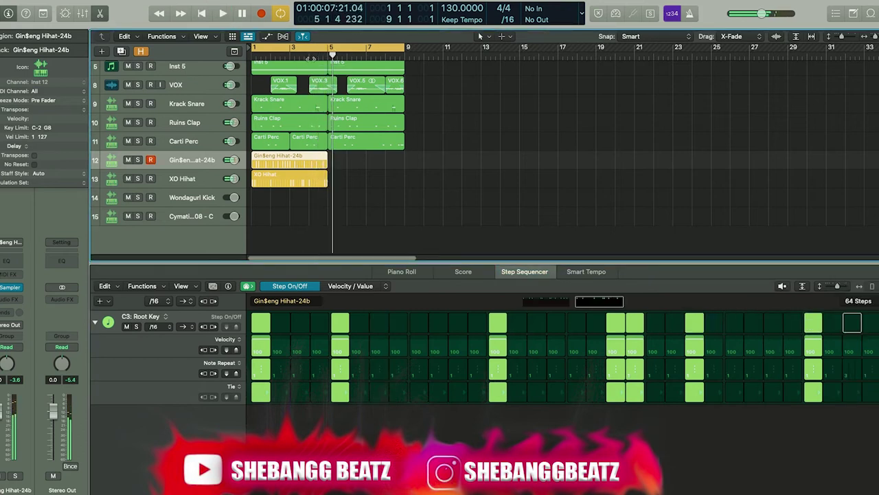
Step: Insert the Cableguys PanCake2 plug-in as an audio effect on the XO Hihat track
click(176, 202)
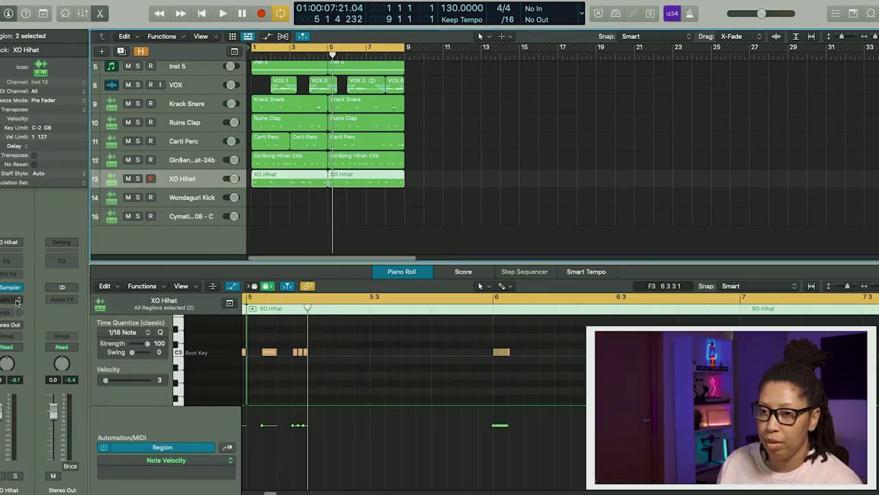
click(11, 298)
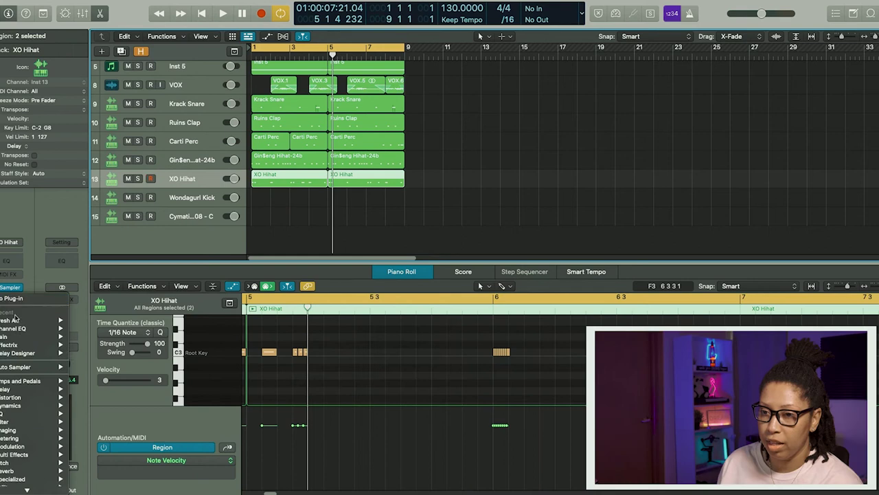
mouse_move(35, 490)
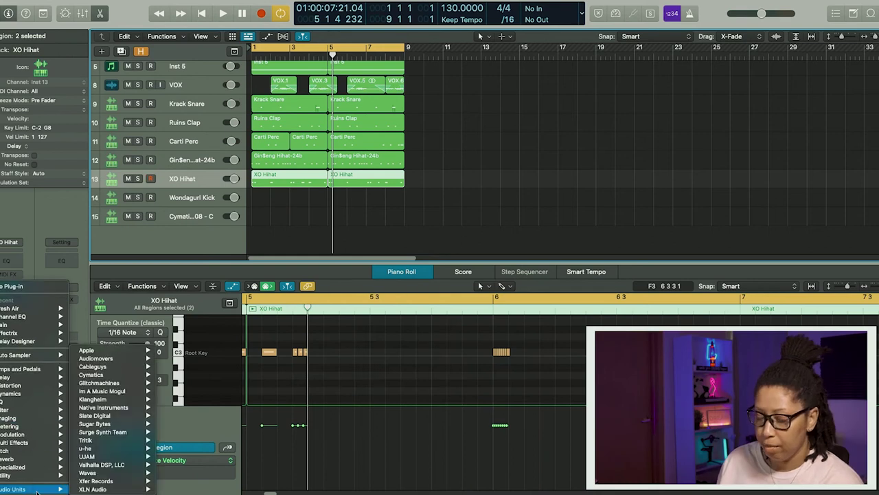
mouse_move(92, 366)
click(177, 379)
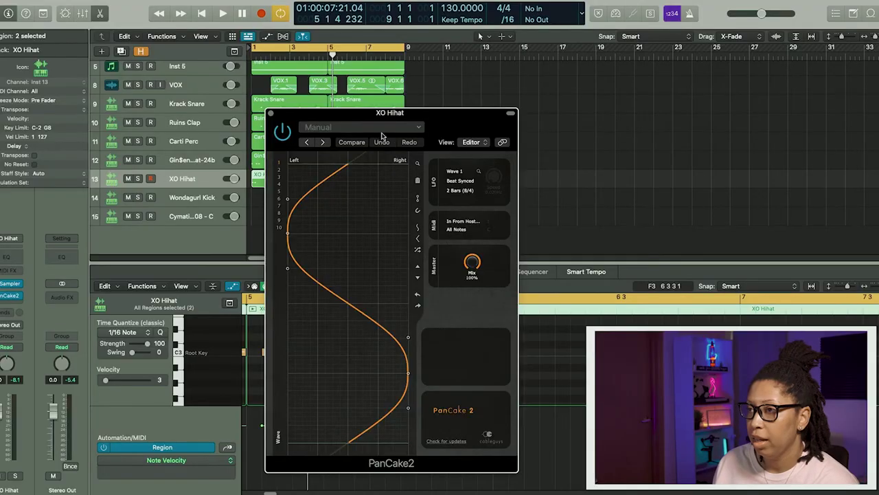
Step: Browse the PanCake2 presets, load Left to Right 2, and play the beat
click(362, 126)
mouse_move(377, 306)
click(540, 411)
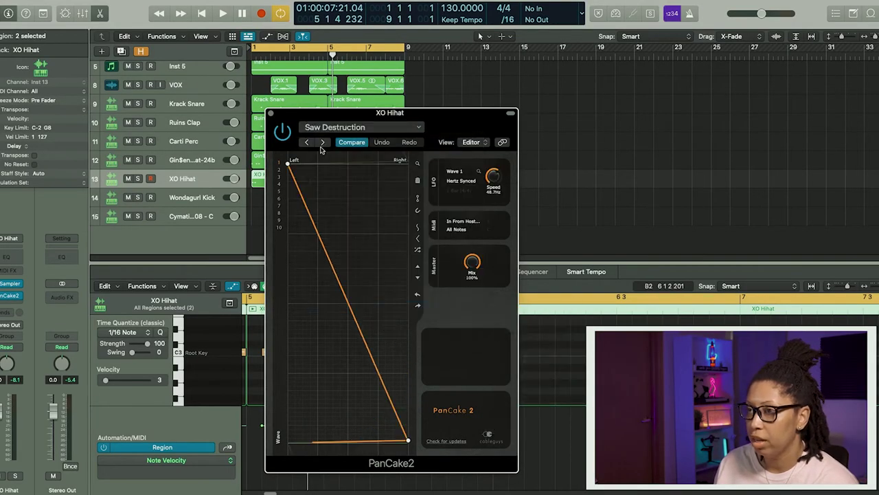
click(323, 144)
click(324, 145)
click(323, 143)
click(322, 144)
key(space)
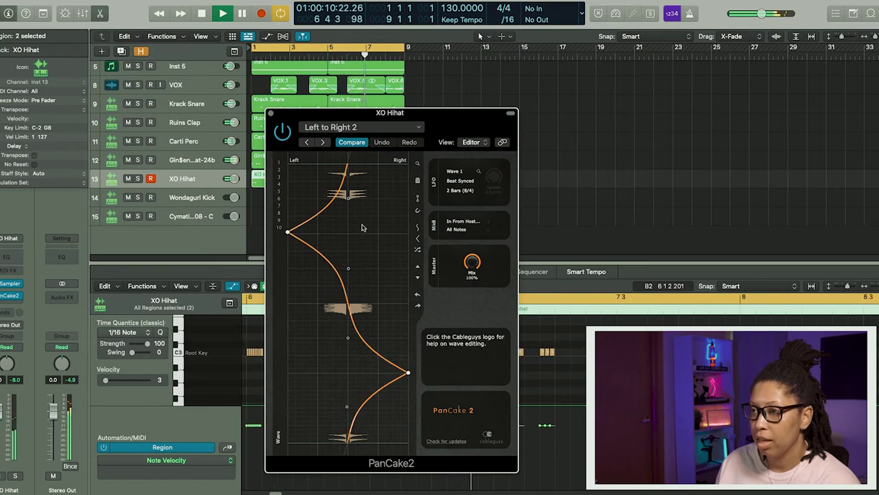
Step: Reshape PanCake2's panning curve by moving its points and curve handles between left and right
drag(348, 338, 307, 294)
drag(349, 269, 408, 266)
drag(408, 372, 397, 328)
drag(288, 318, 288, 320)
drag(347, 403, 289, 384)
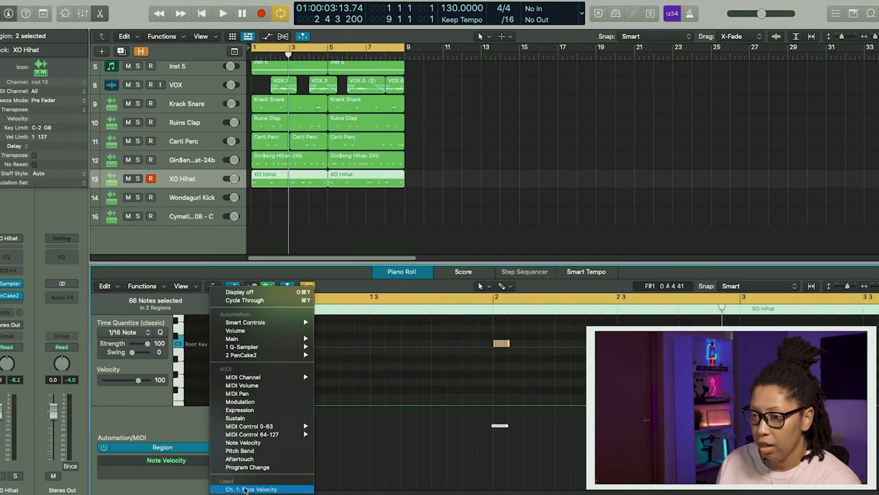
Step: Show the Ch. 1: Note Velocity lane for the selected XO Hihat notes
click(288, 486)
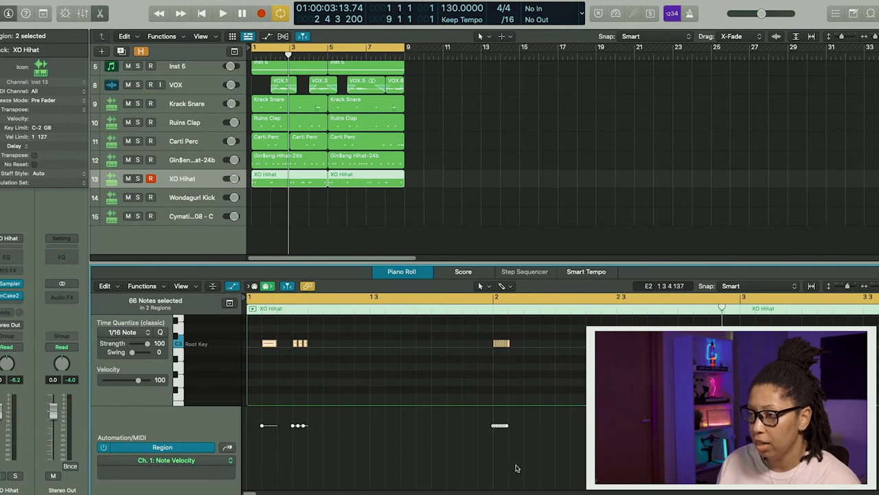
drag(494, 487, 503, 468)
key(super+z)
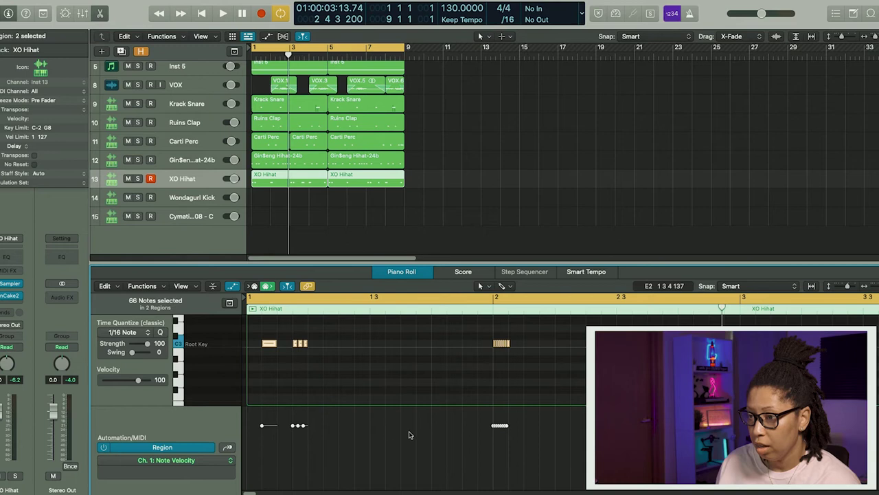
right_click(298, 347)
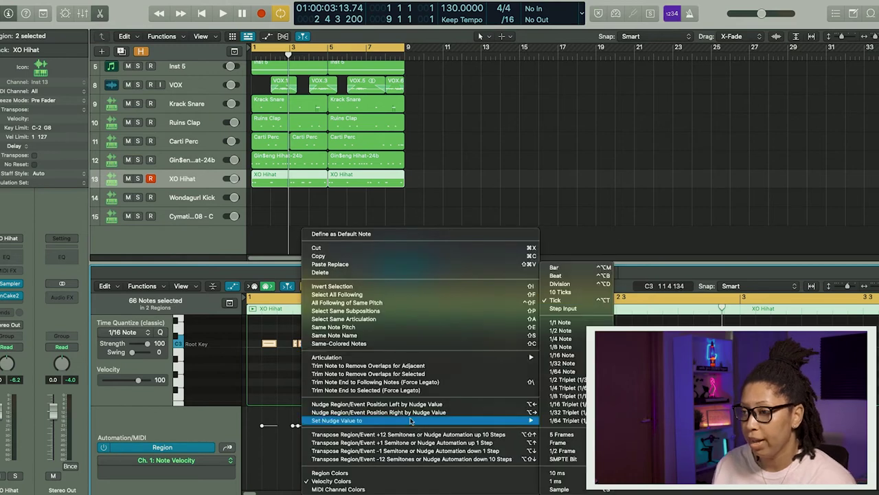
click(195, 289)
Step: Apply the Random Velocity MIDI transform with a range of 69 to 127 to all XO Hihat notes and play the beat
click(142, 287)
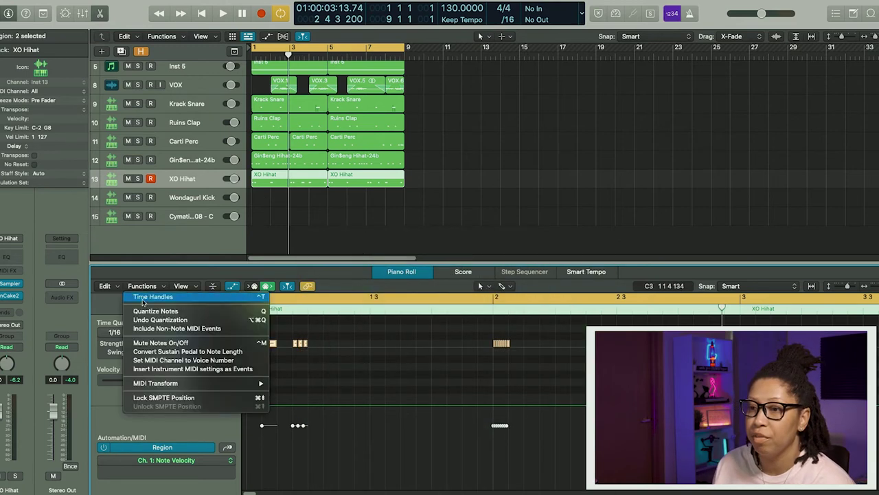
mouse_move(255, 385)
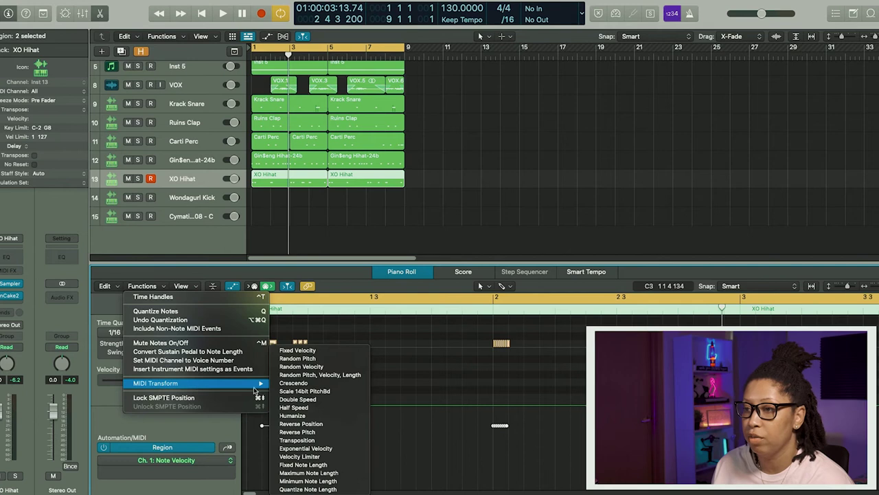
click(313, 368)
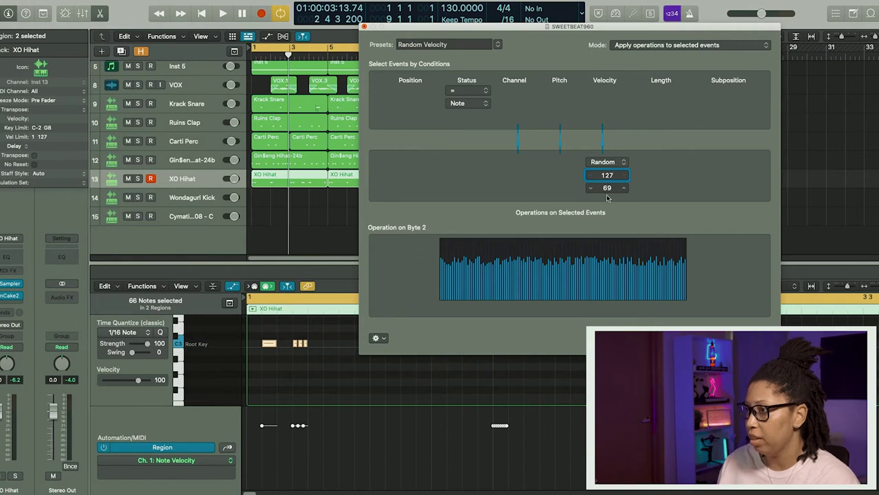
key(Return)
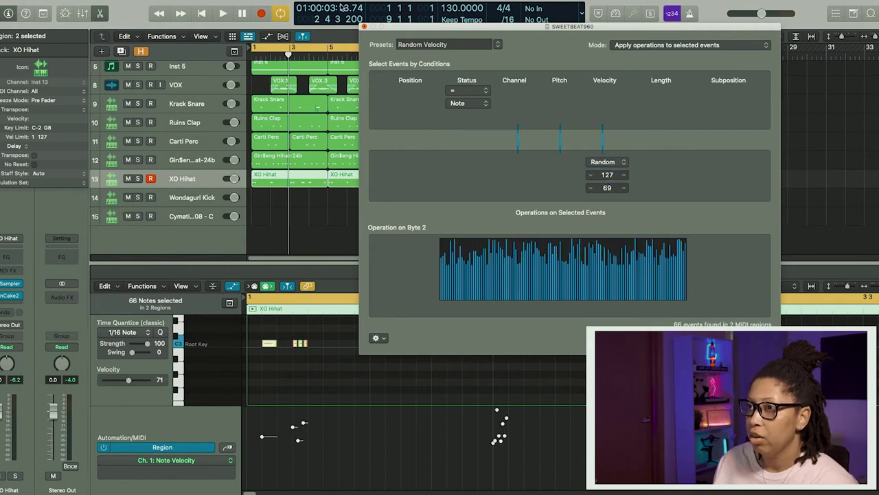
click(365, 28)
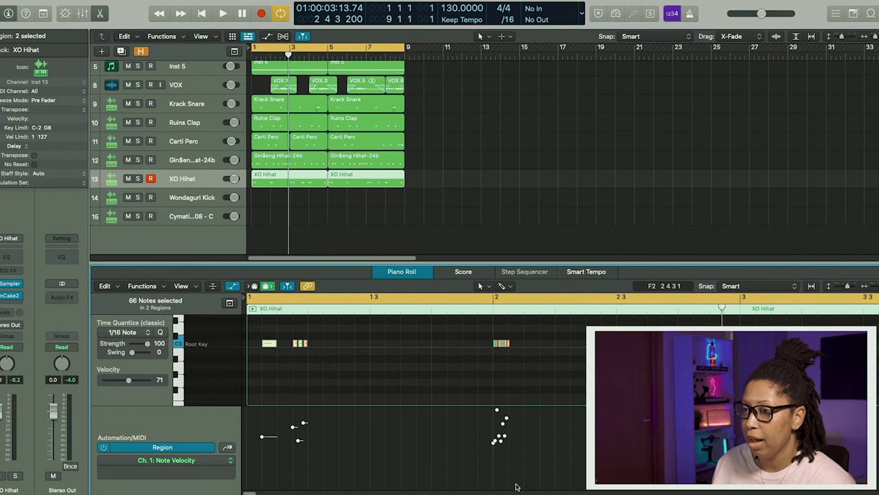
click(454, 383)
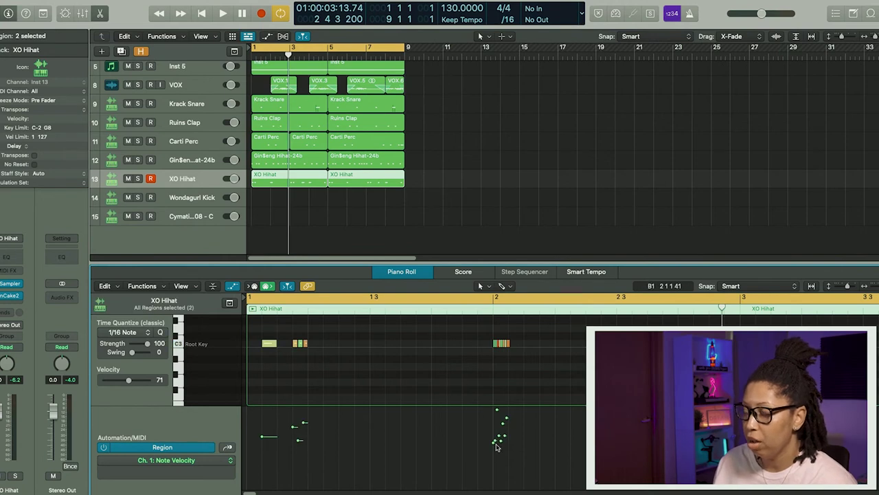
key(space)
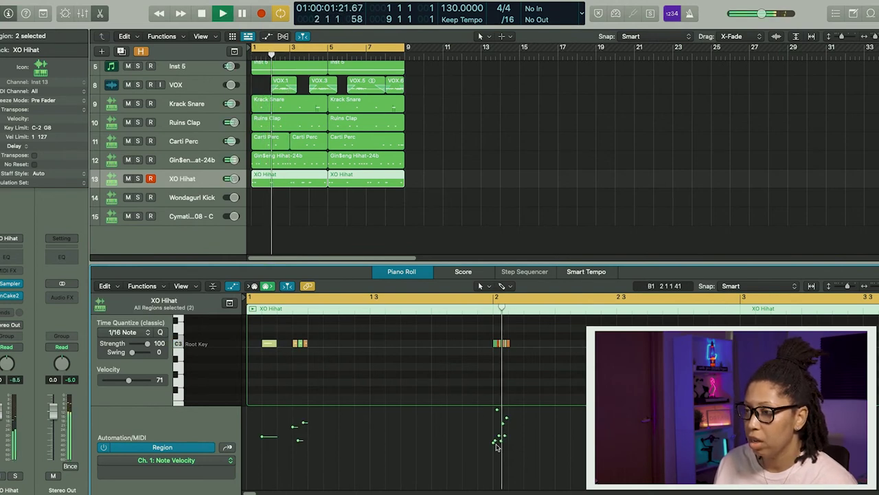
Step: Mute the Gin$eng Hihat-24b track, stop playback, and lower the velocities of the XO Hihat roll notes just before bar 5
click(128, 159)
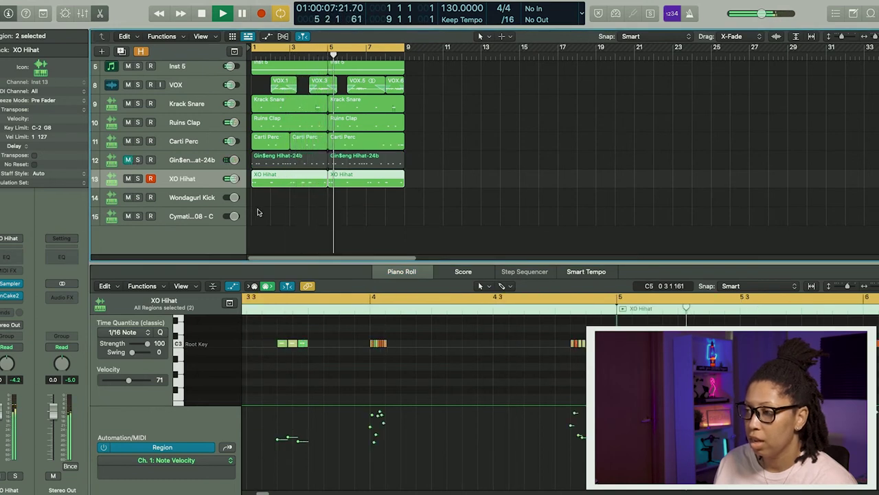
key(space)
drag(571, 484, 591, 406)
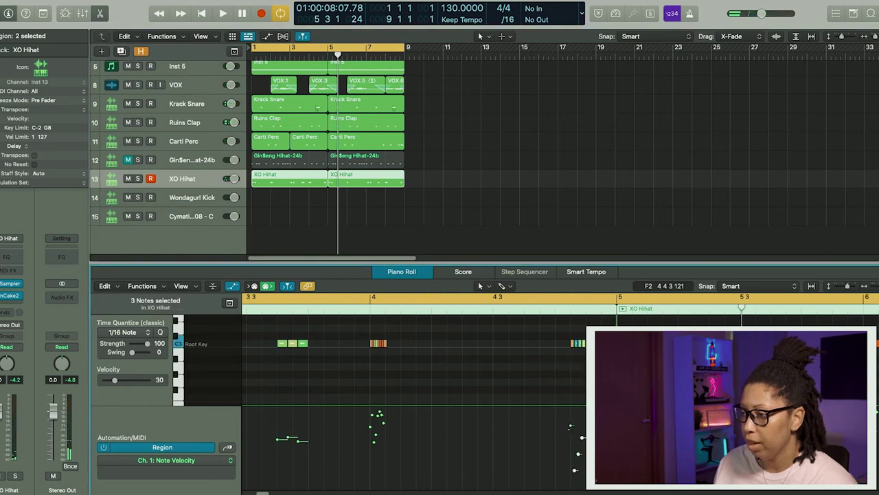
click(571, 472)
drag(571, 480, 570, 482)
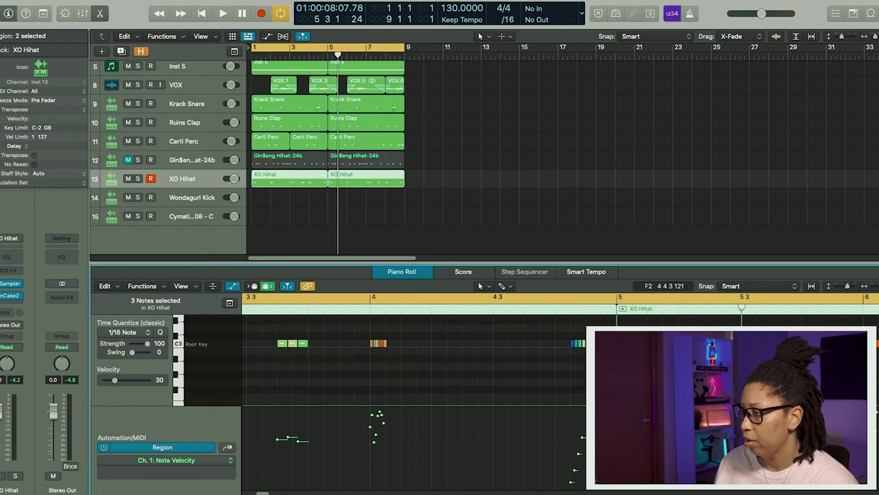
scroll(560, 385, right, 3)
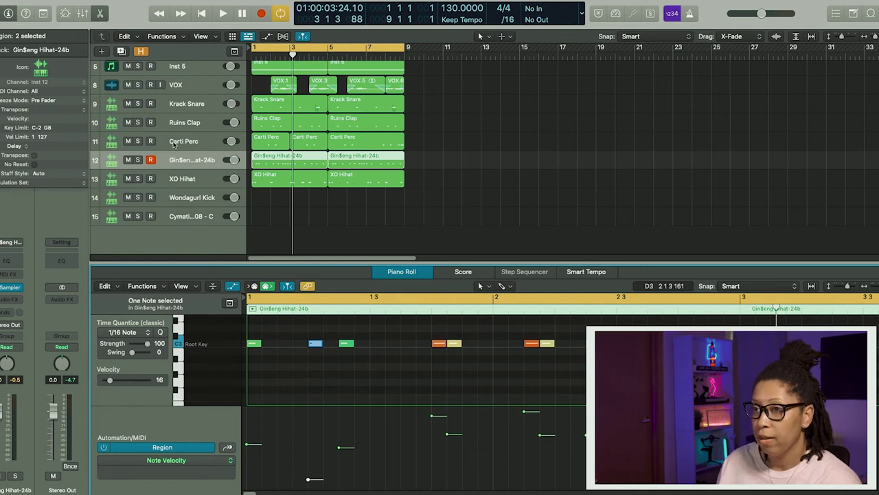
Step: Play the beat and insert the Effectrix plug-in on the Gin$eng Hihat-24b track
key(space)
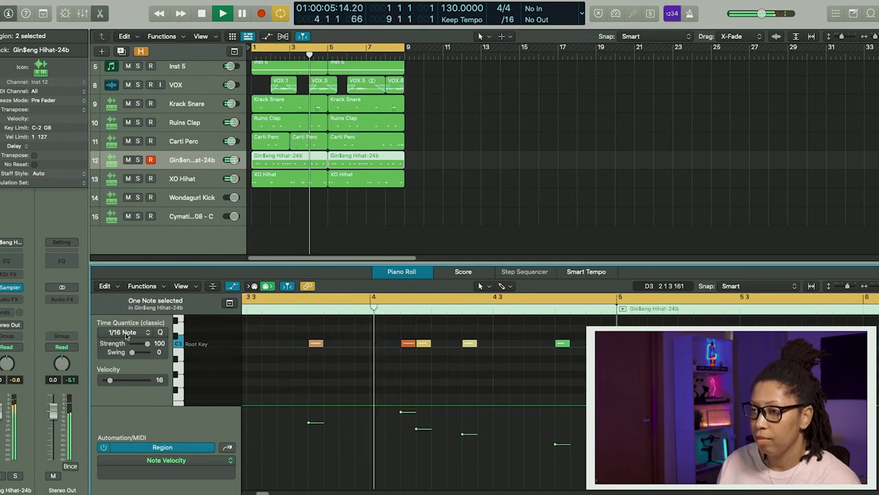
click(345, 211)
click(9, 305)
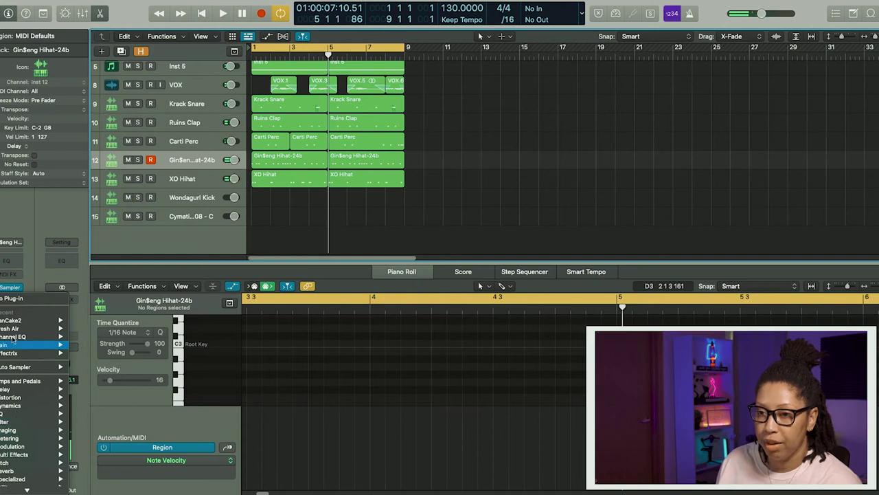
mouse_move(9, 341)
click(88, 341)
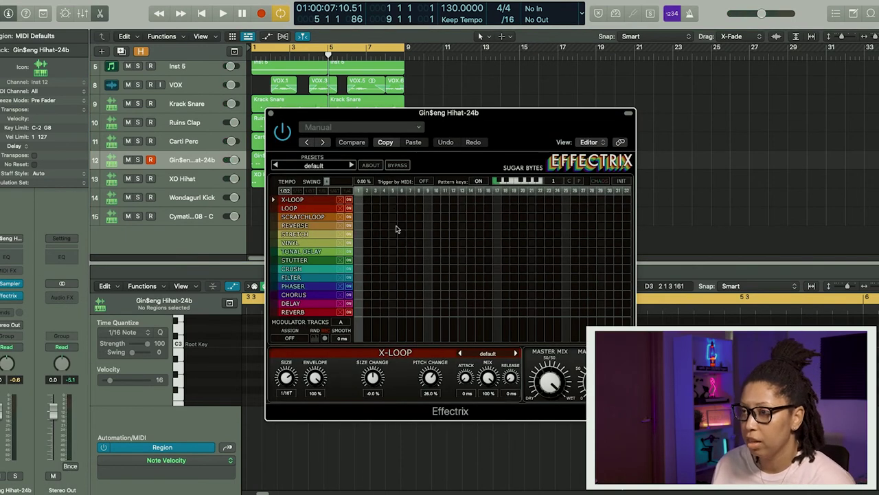
Step: Draw a Reverse block over steps 7 to 9 in Effectrix, set its Time to 1/2, and play the beat
drag(408, 225, 434, 230)
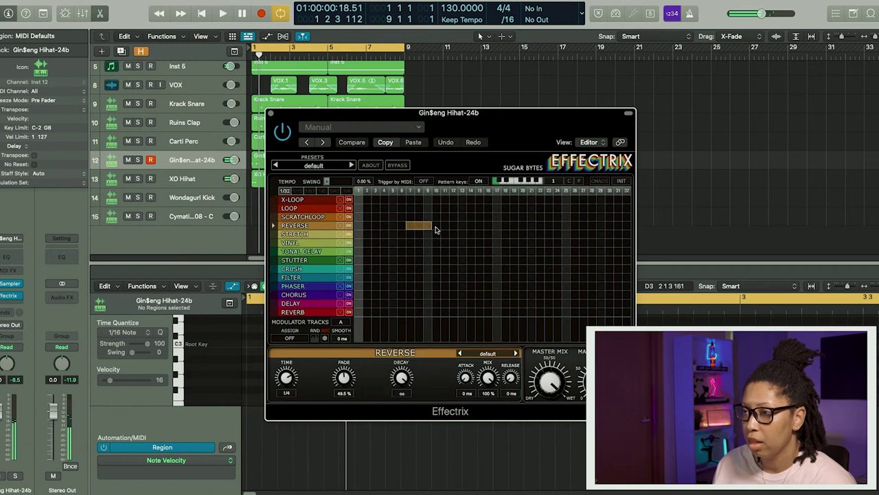
key(space)
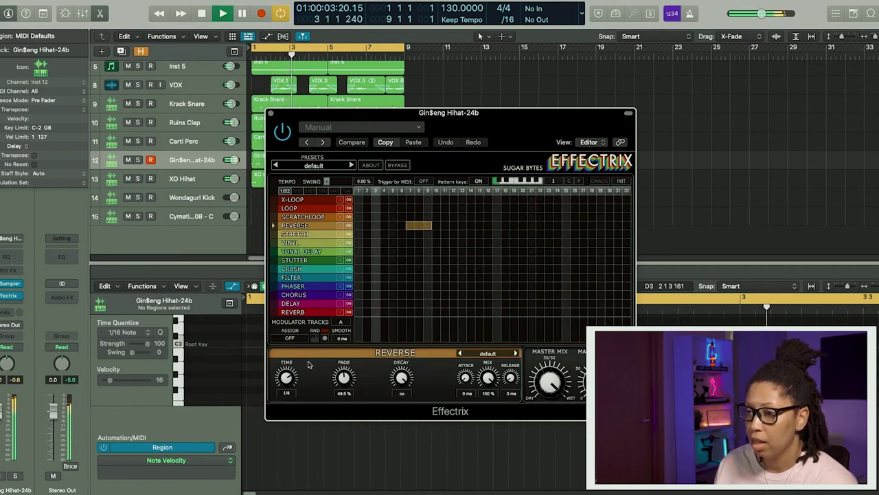
key(space)
click(287, 377)
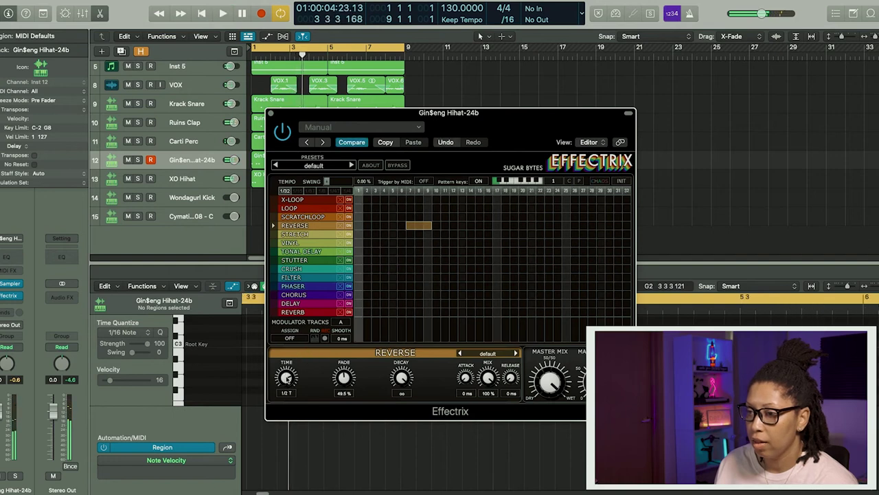
key(space)
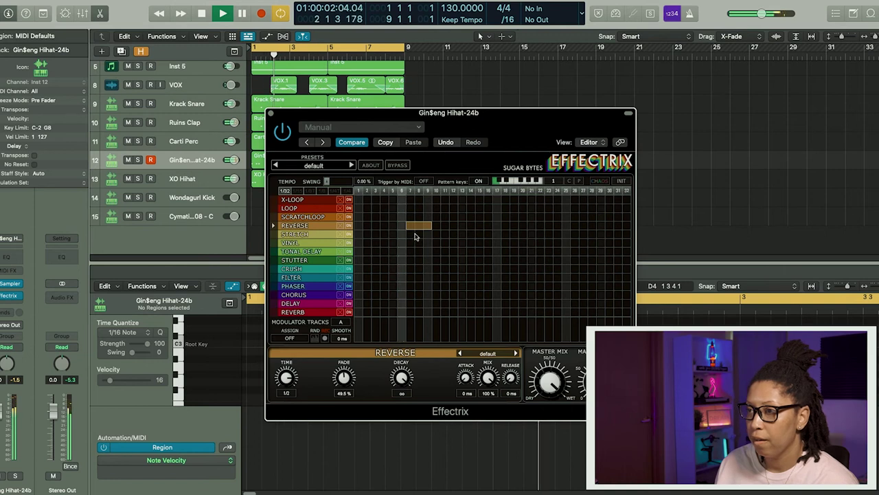
drag(495, 112, 639, 99)
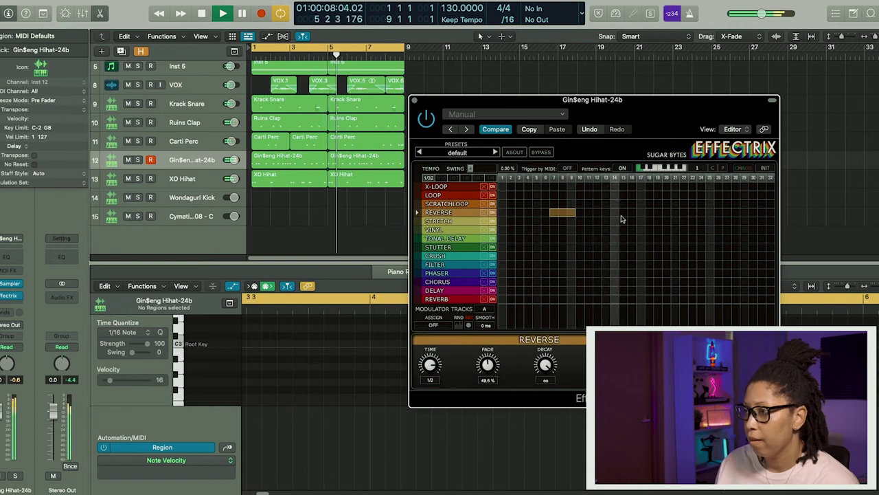
key(space)
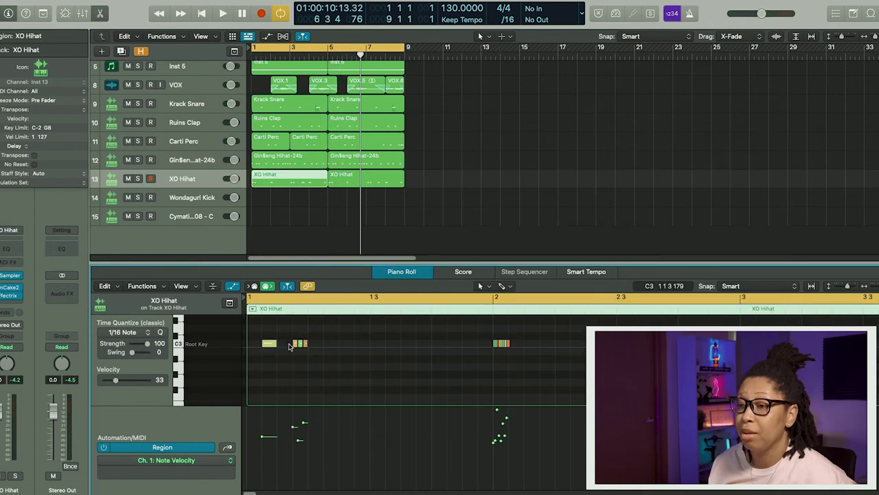
Step: Move individual notes of the XO Hihat rolls in bar 1 and at bar 2 down to different lower pitches
drag(297, 344, 296, 383)
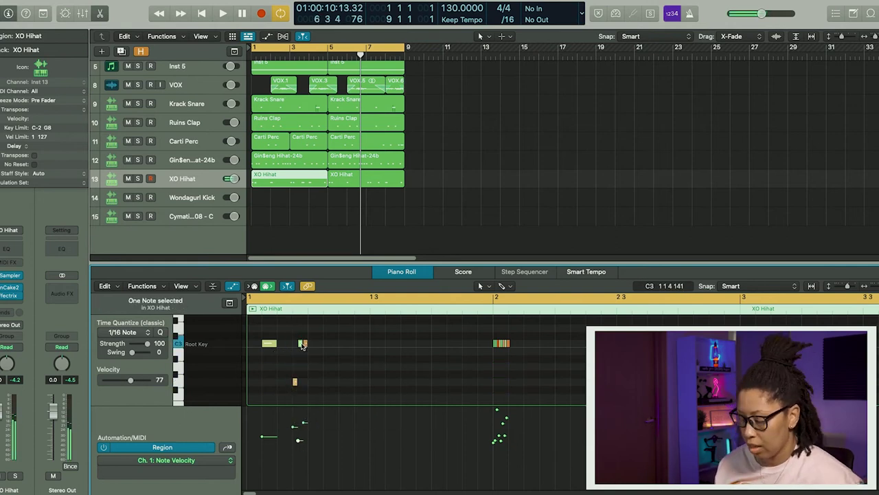
click(303, 345)
key(super+a)
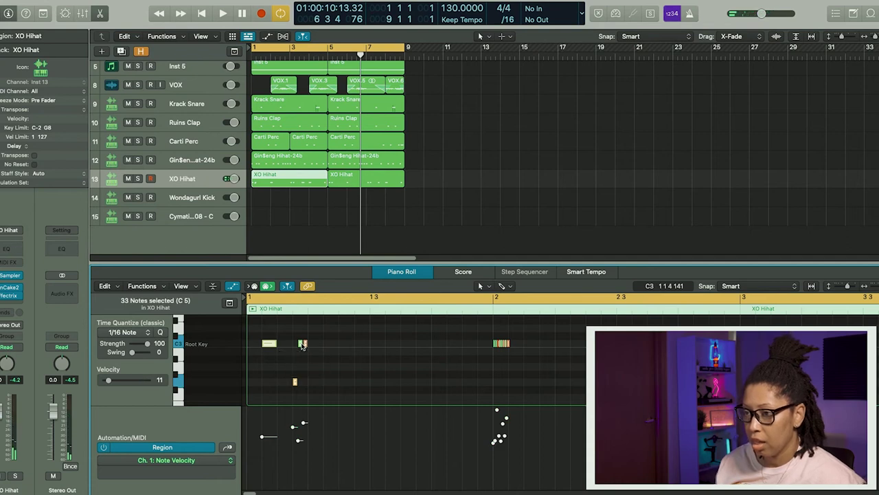
click(323, 360)
drag(306, 344, 307, 366)
drag(496, 344, 499, 366)
drag(501, 344, 503, 382)
drag(505, 344, 505, 366)
click(507, 344)
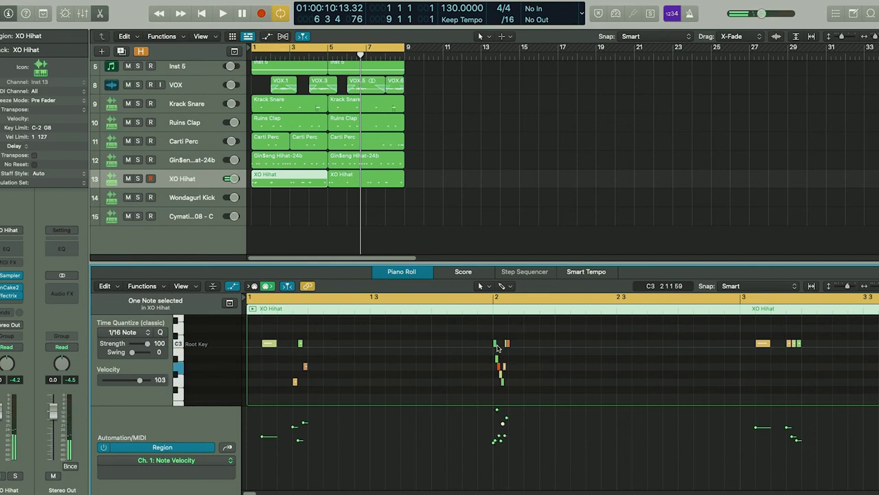
Step: Show both XO Hihat regions together and lower the pitch of the last notes in the bar 2 roll
click(199, 197)
click(200, 180)
click(257, 367)
key(alt+Down)
key(Up)
click(199, 180)
click(259, 343)
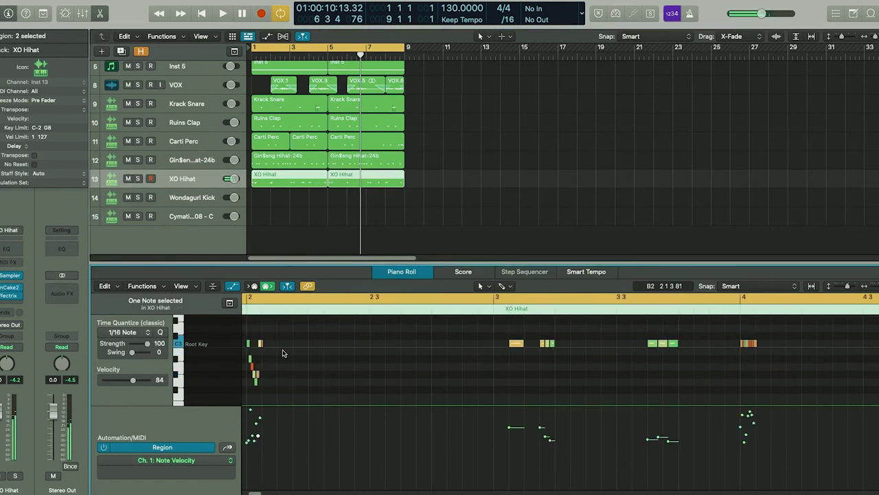
drag(261, 343, 261, 359)
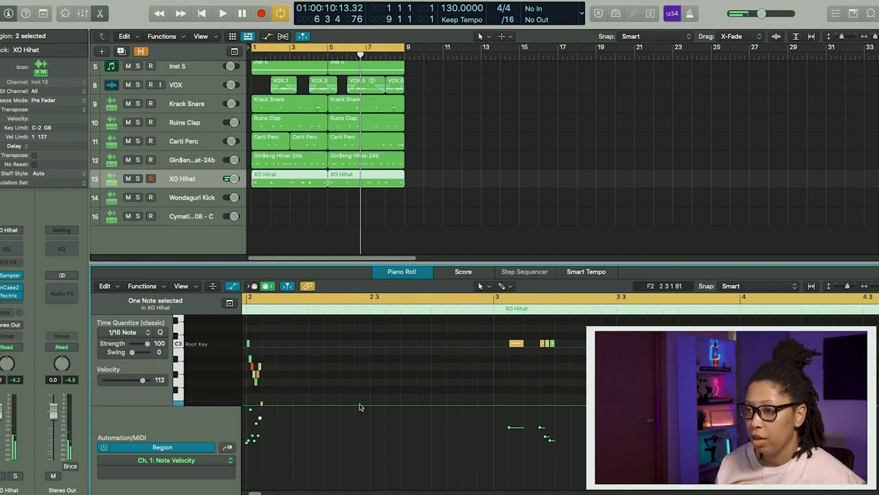
Step: Spread individual notes of the XO Hihat rolls from bar 4 onward across different pitches and play the beat
drag(878, 287, 878, 288)
click(583, 368)
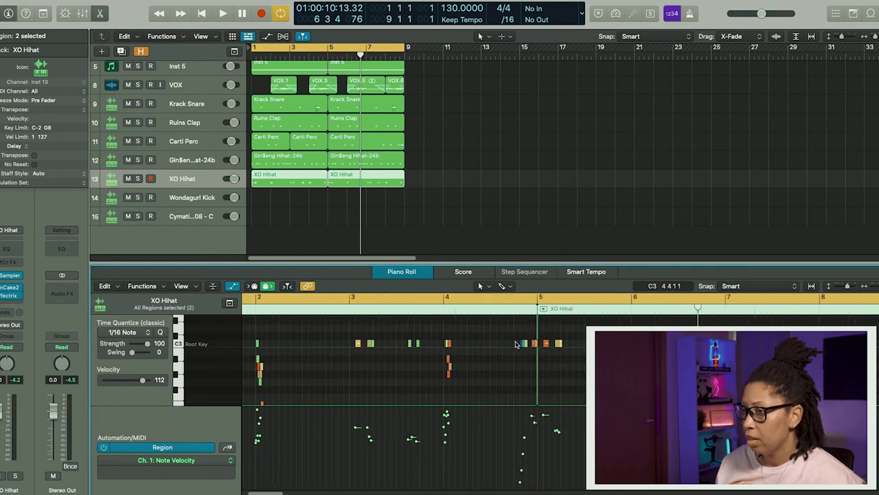
click(548, 343)
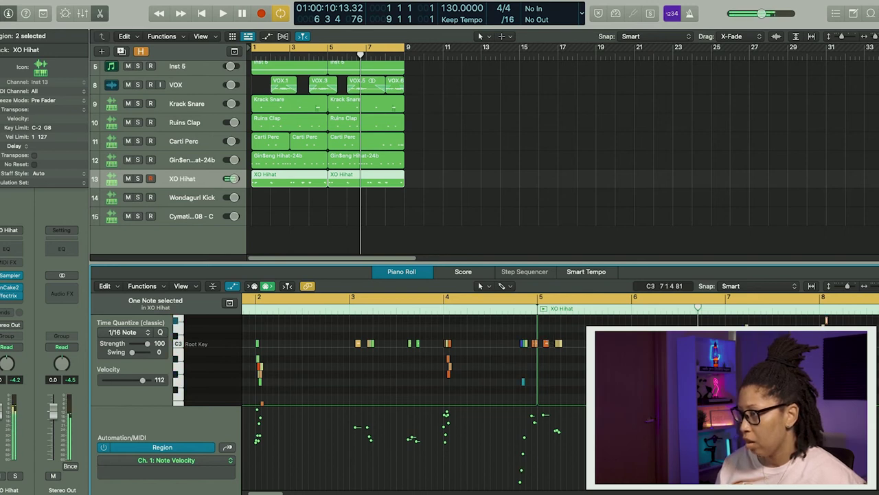
click(423, 185)
key(space)
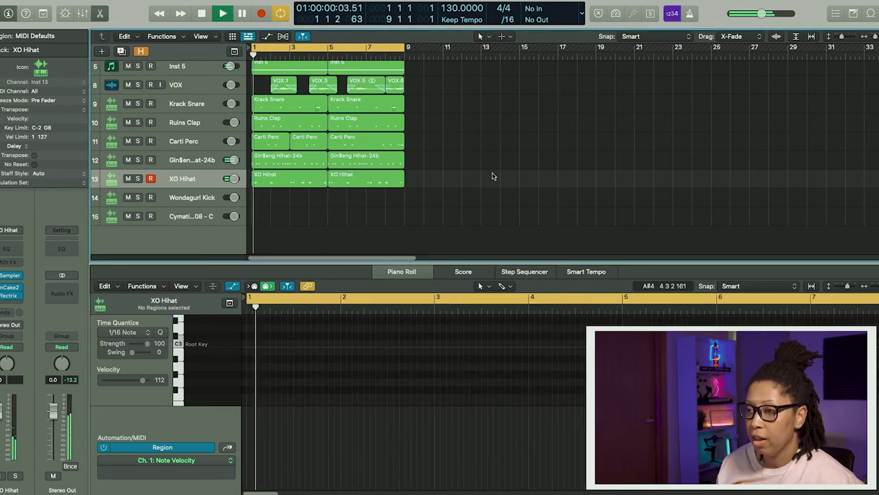
Step: Check the XO Hihat's Effectrix Reverse pattern during playback and close the plug-in window
click(278, 184)
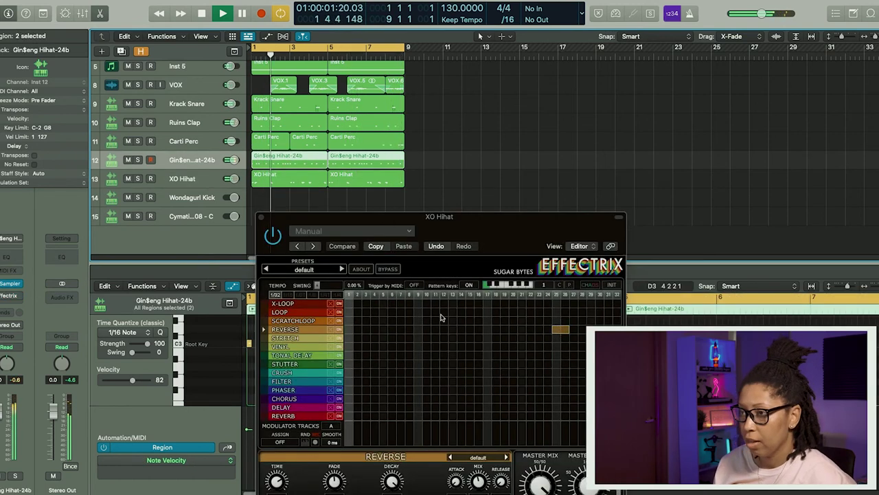
click(261, 216)
click(287, 200)
Step: Stop playback and record an open hat pattern on the Tay Keith Open Hat track
key(space)
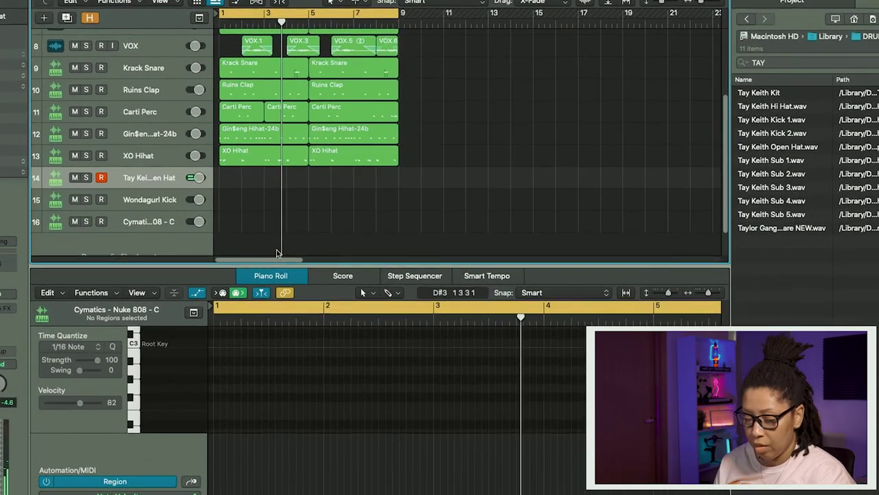
key(r)
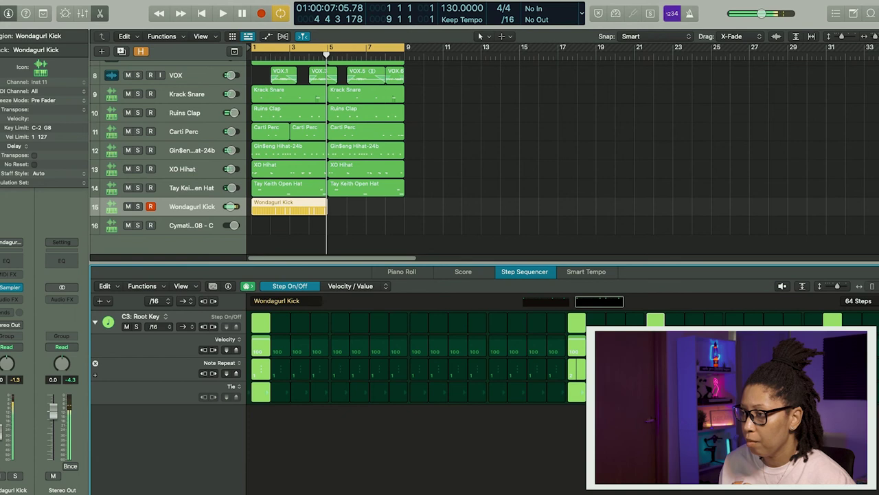
Step: Rearrange the Wondagurl Kick hits in the Step Sequencer, moving one hit two steps earlier, and play the beat
click(579, 324)
click(537, 322)
key(space)
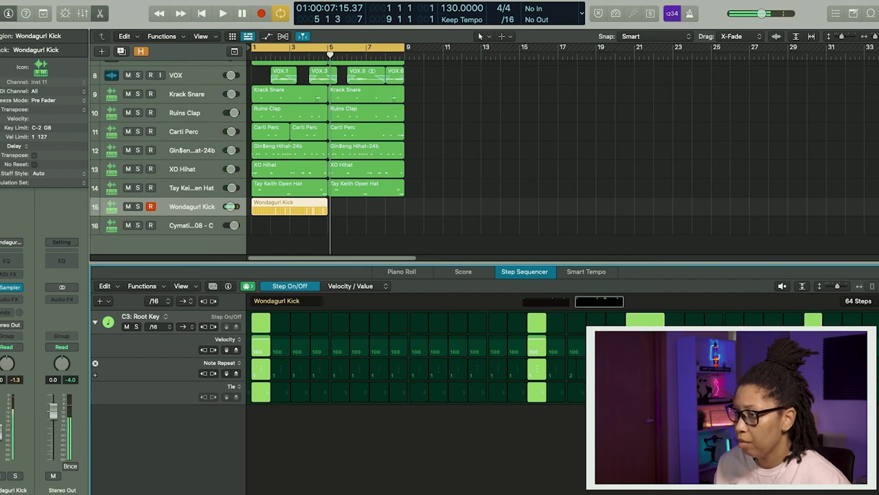
key(space)
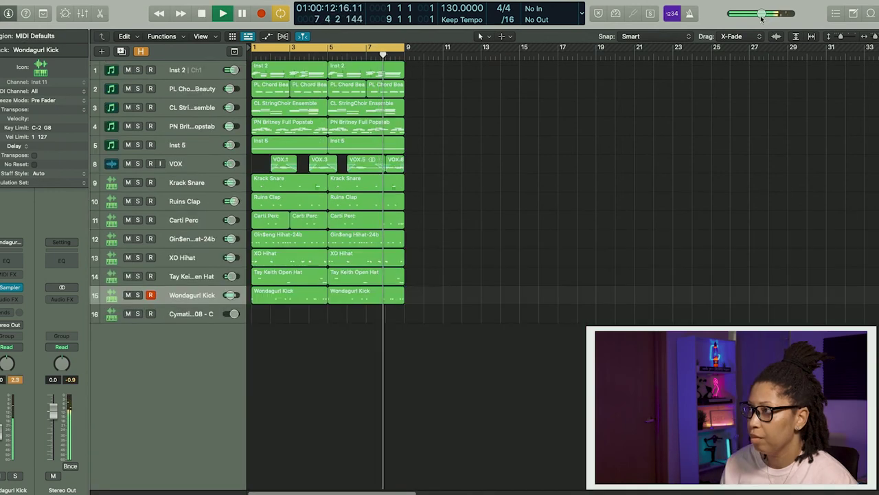
Step: Lower the master volume slightly, stop playback, and open the first Wondagurl Kick region for editing
drag(761, 14, 748, 22)
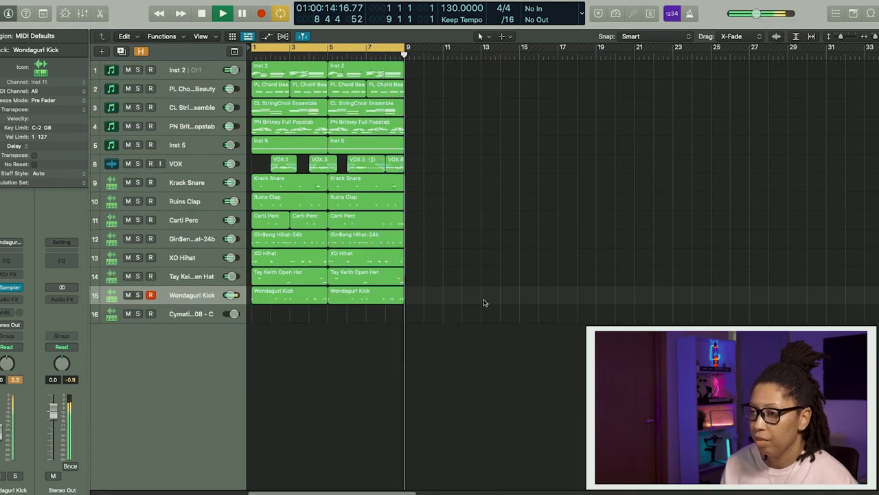
key(space)
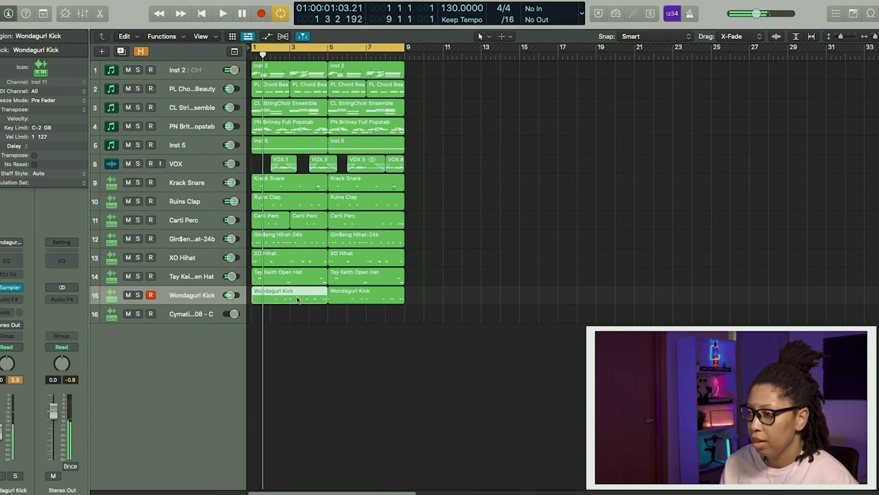
double_click(297, 299)
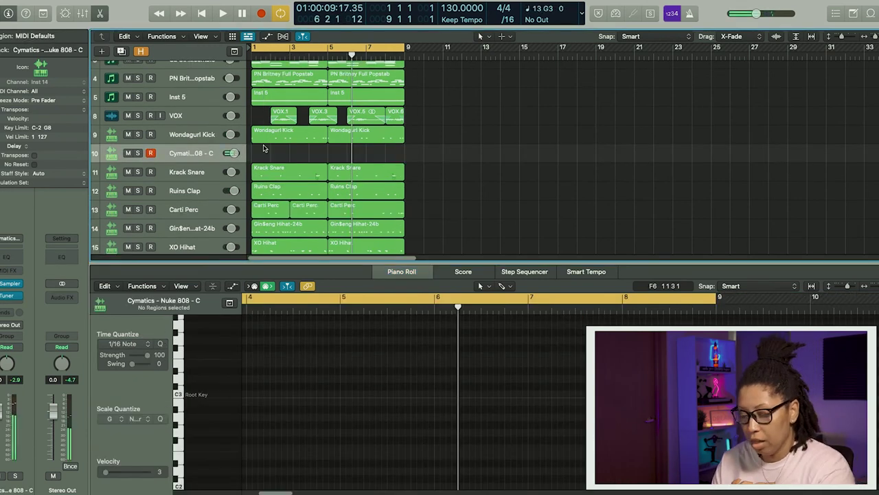
Step: Record an eight-bar 808 pattern on the Cymatics - Nuke 808 - C track and play it back
key(r)
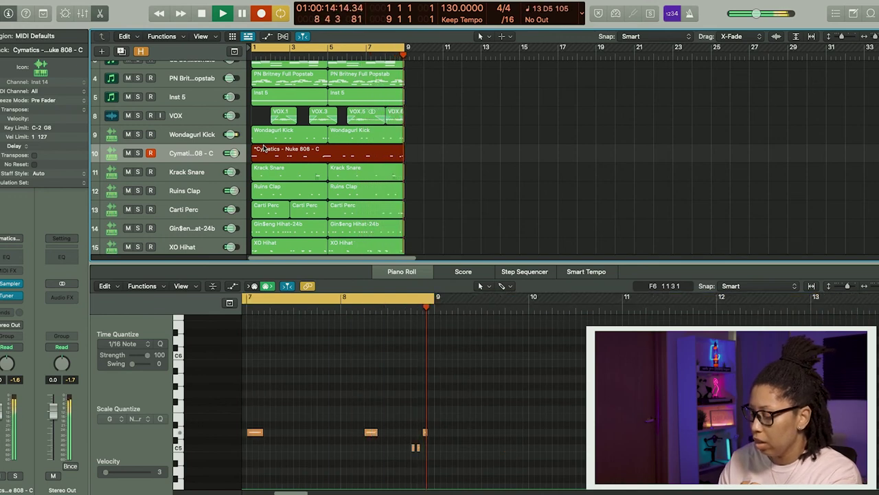
key(space)
key(space)
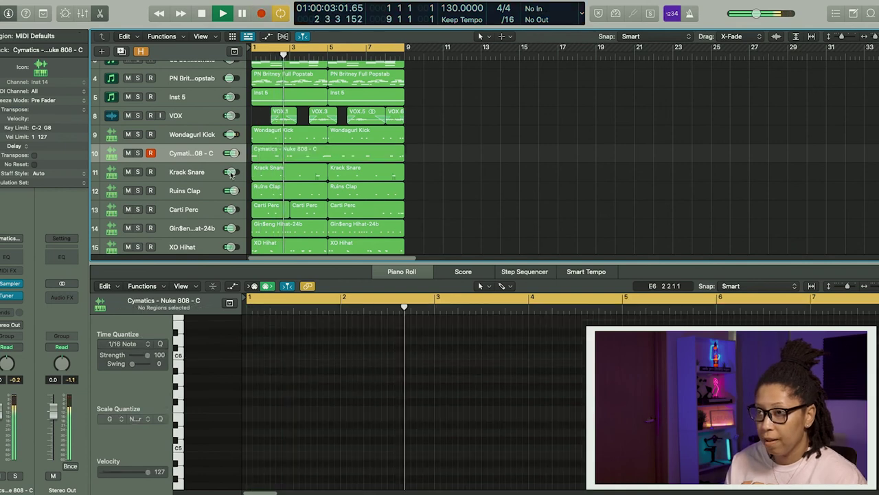
Step: Transpose all notes of the Cymatics - Nuke 808 - C region down one octave and play the beat
key(space)
click(299, 151)
click(364, 446)
key(super+a)
key(alt+shift+Down)
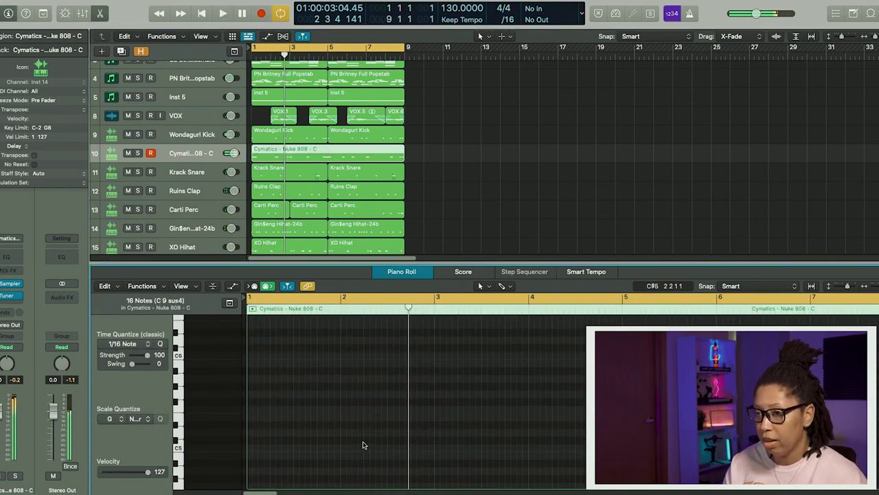
key(space)
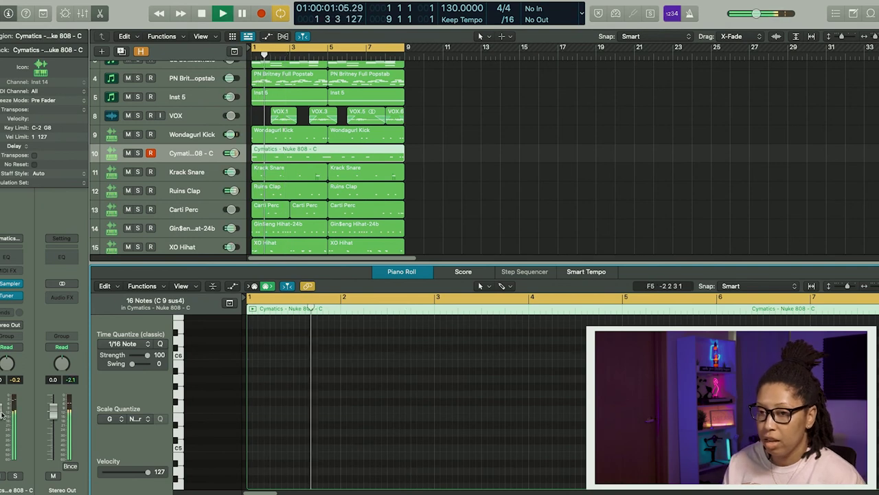